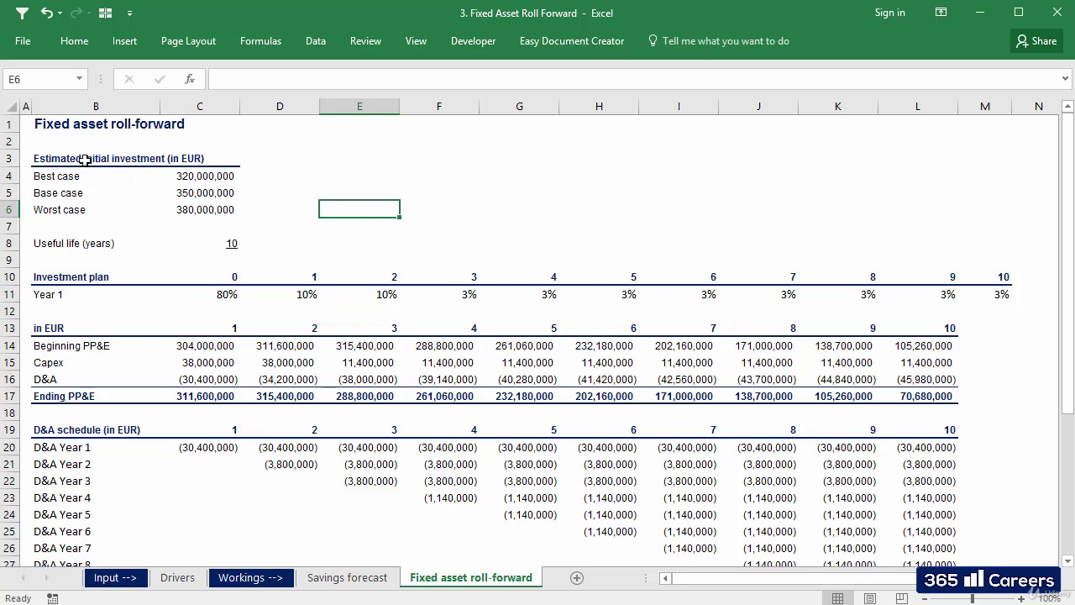
Review the initial investment scenarios and trace the Base case value back to Drivers.
drag(81, 160, 206, 208)
click(212, 193)
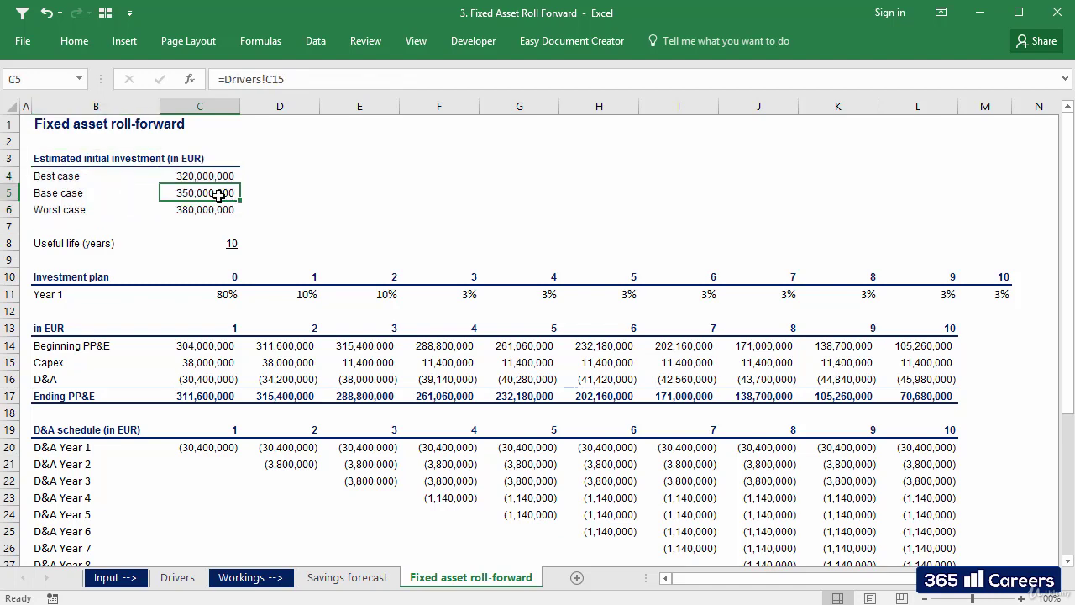
key(ctrl+bracketleft)
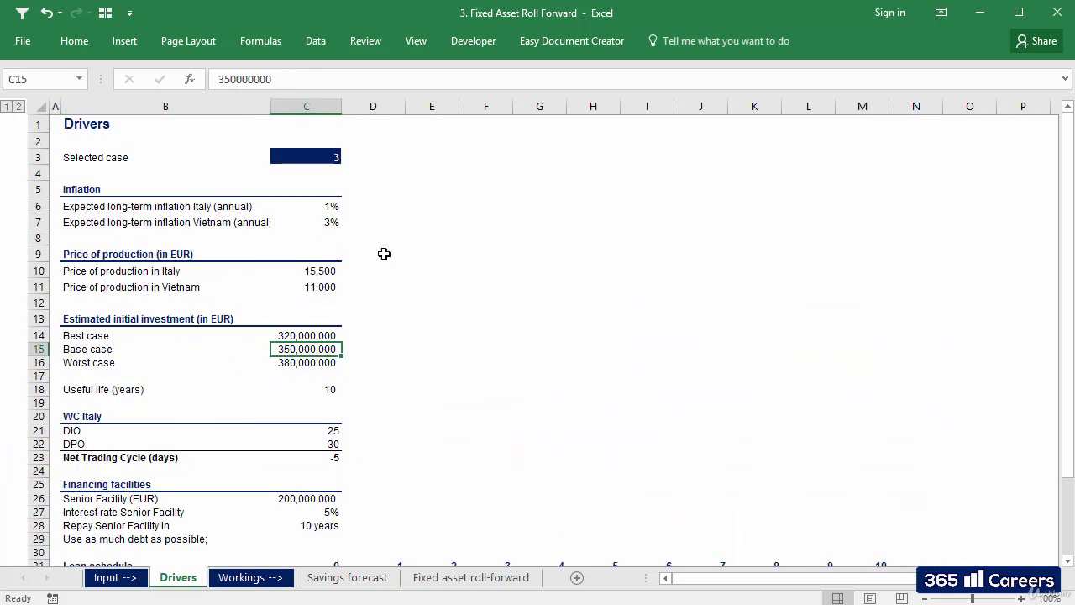
key(F5)
key(Return)
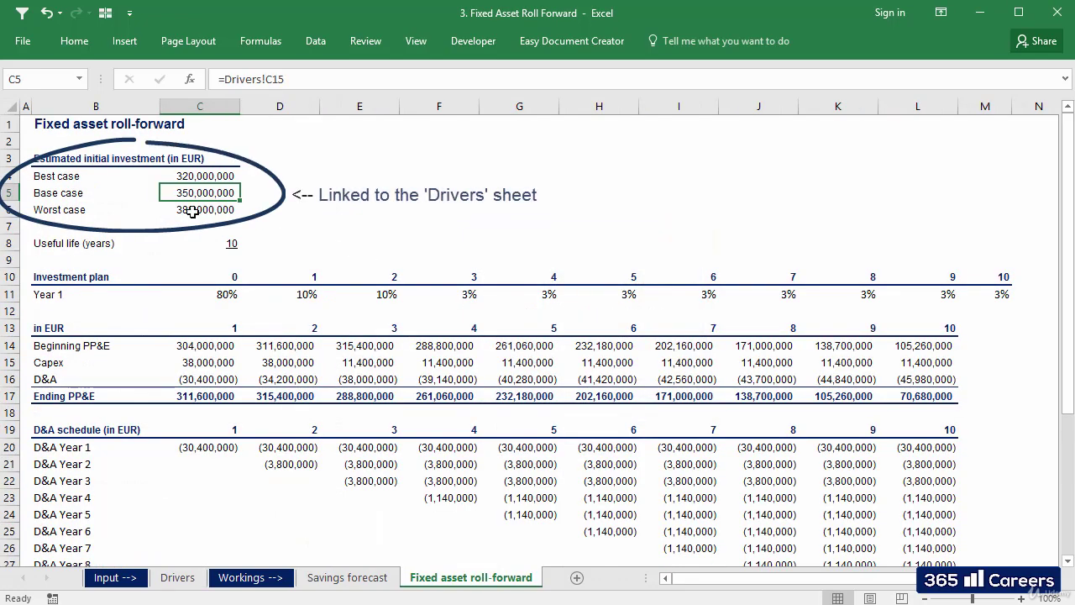
Highlight the initial investment table, its three case values, and the useful life row.
drag(114, 156, 197, 210)
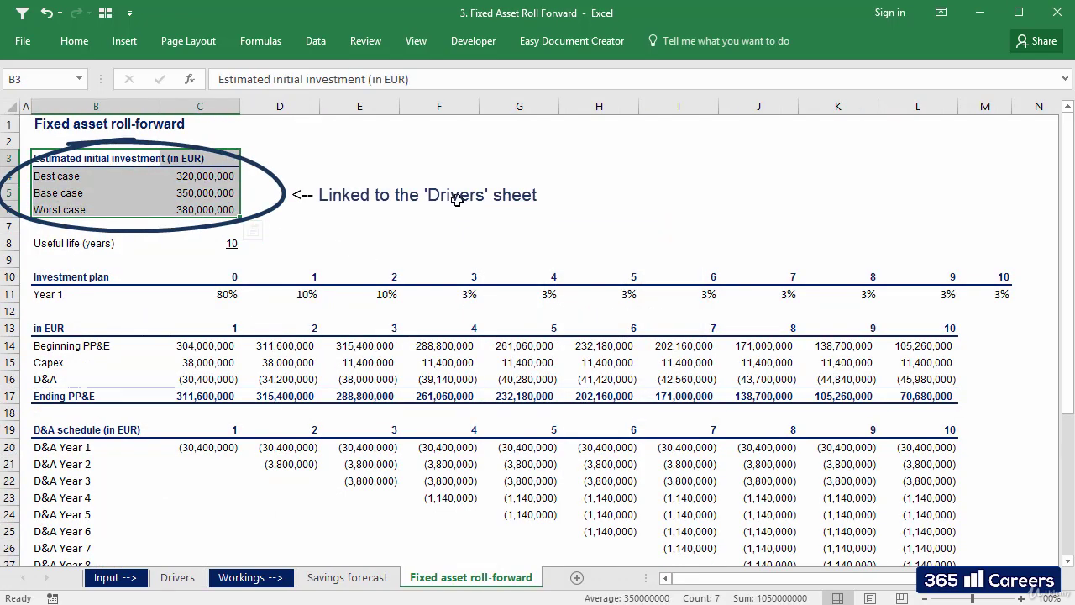
click(427, 199)
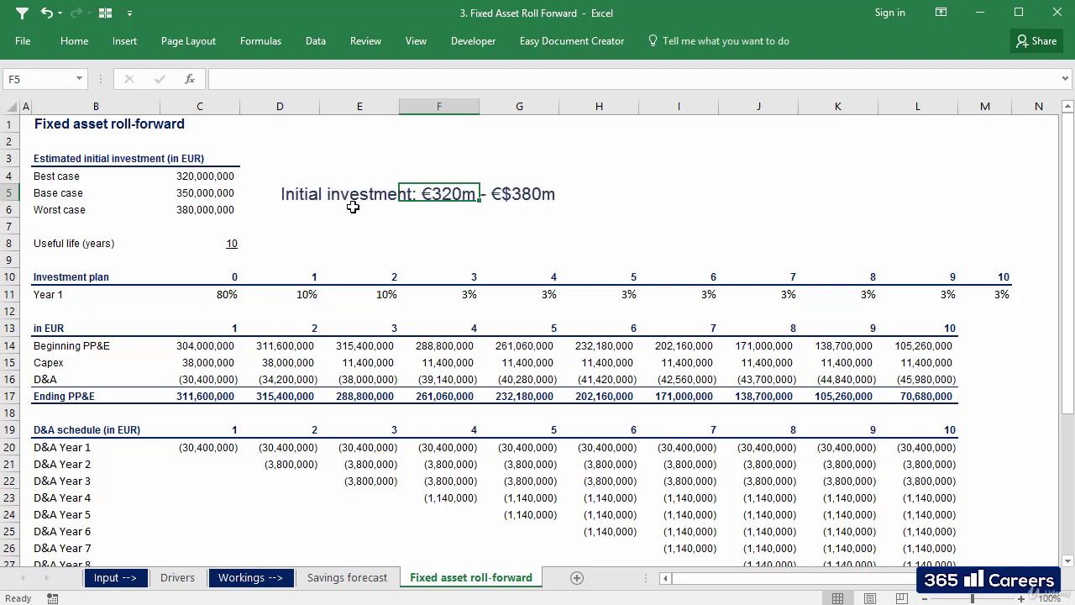
mouse_move(209, 178)
mouse_down()
mouse_move(152, 219)
mouse_move(148, 209)
mouse_up()
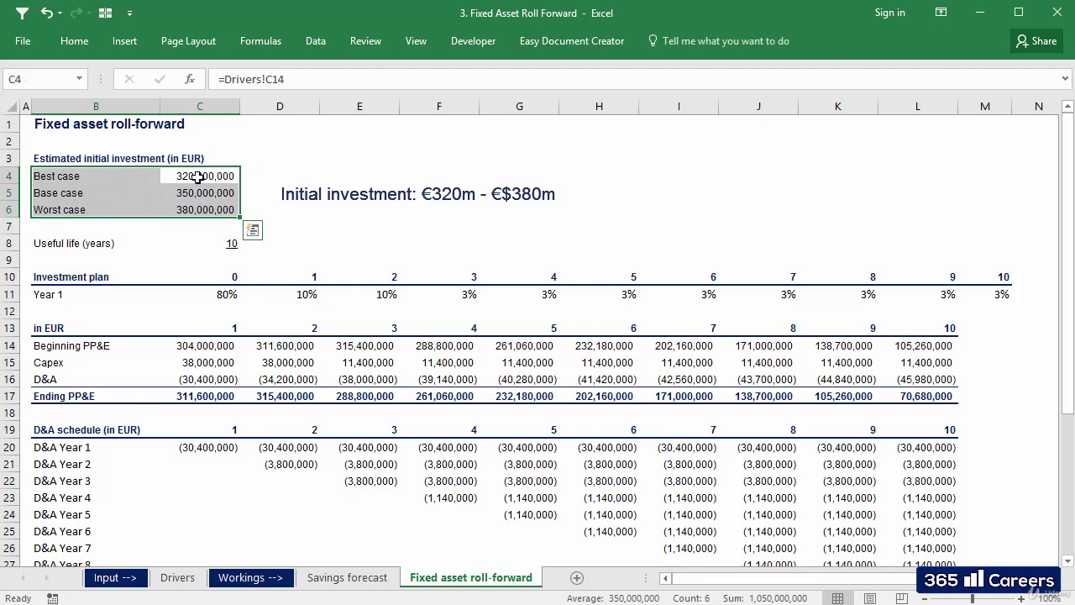
click(328, 200)
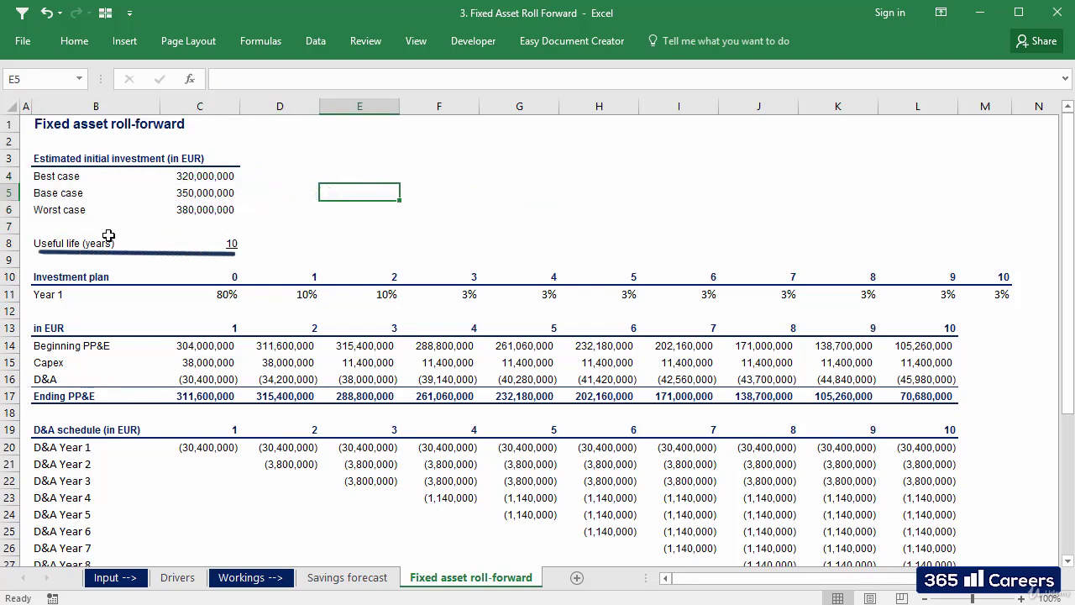
drag(109, 243, 220, 243)
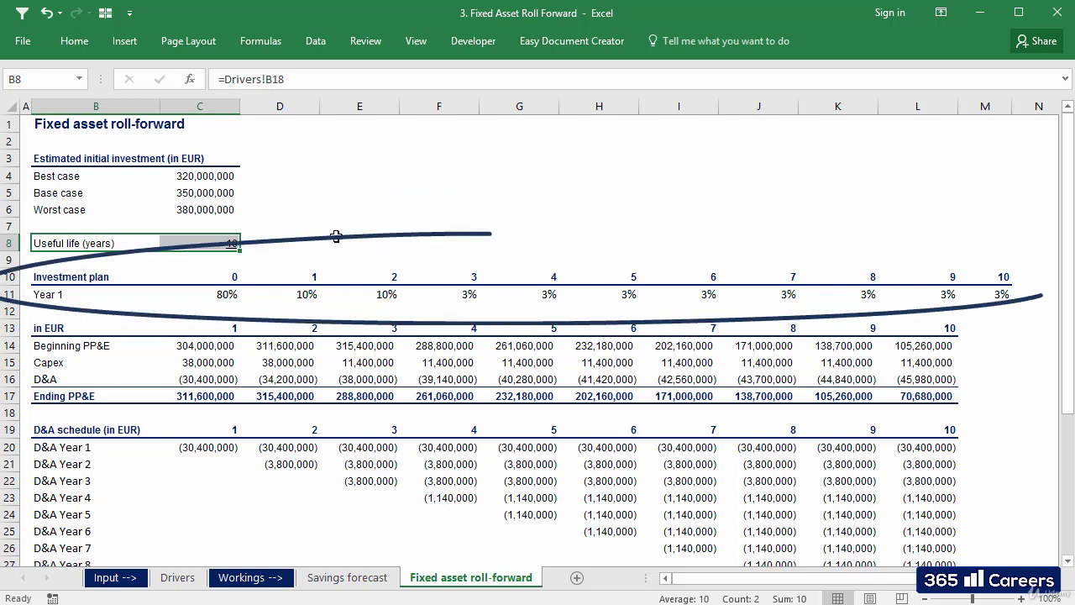
Select the investment plan rows and the year 0–2 plan shares.
key(Down)
key(Down)
key(shift+Down)
key(ctrl+shift+Right)
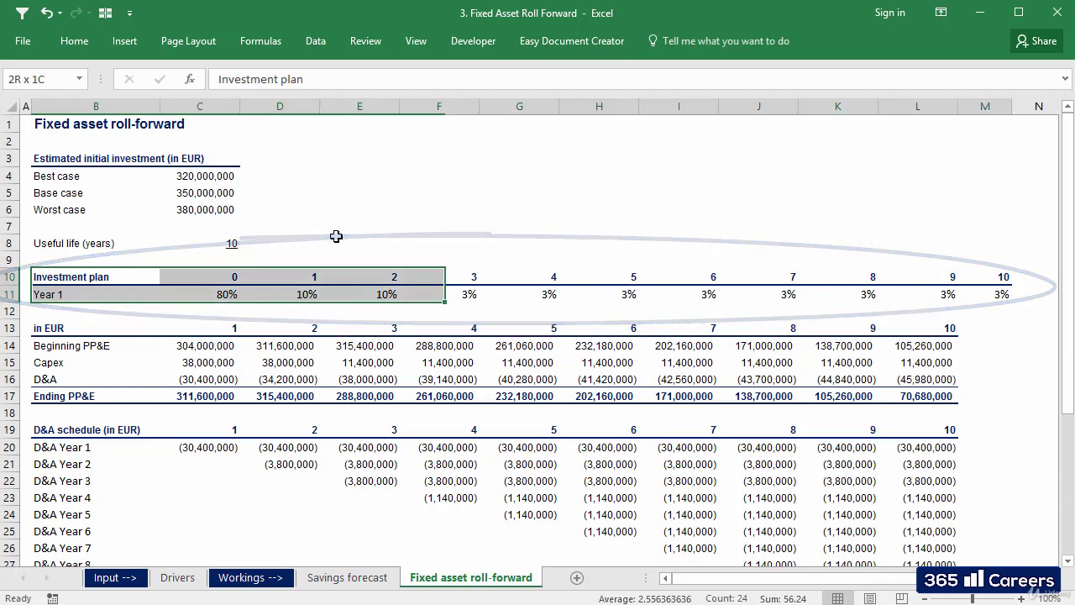
key(Right)
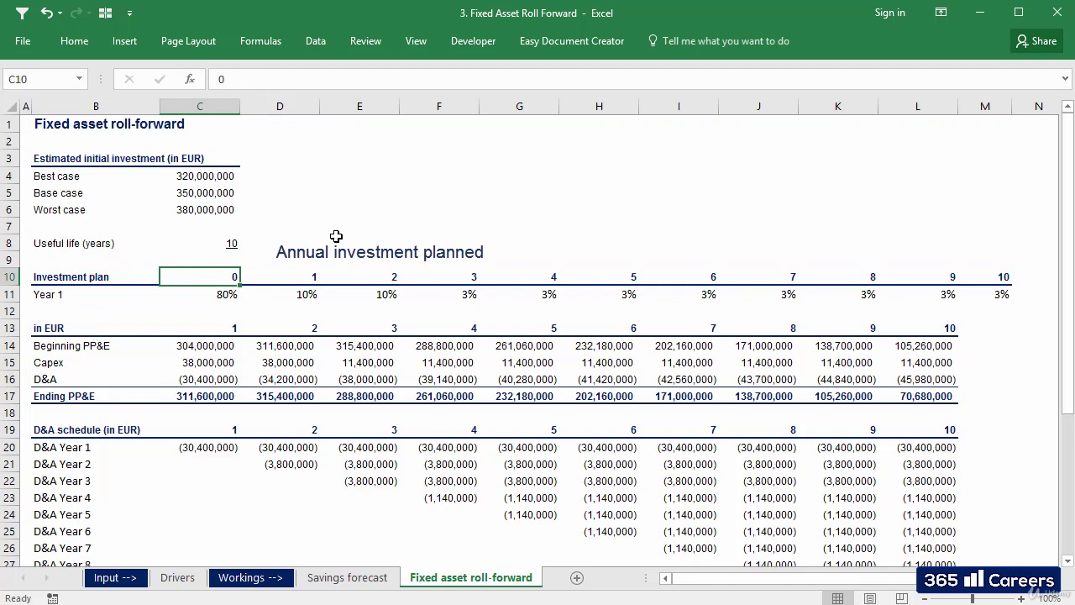
key(Down)
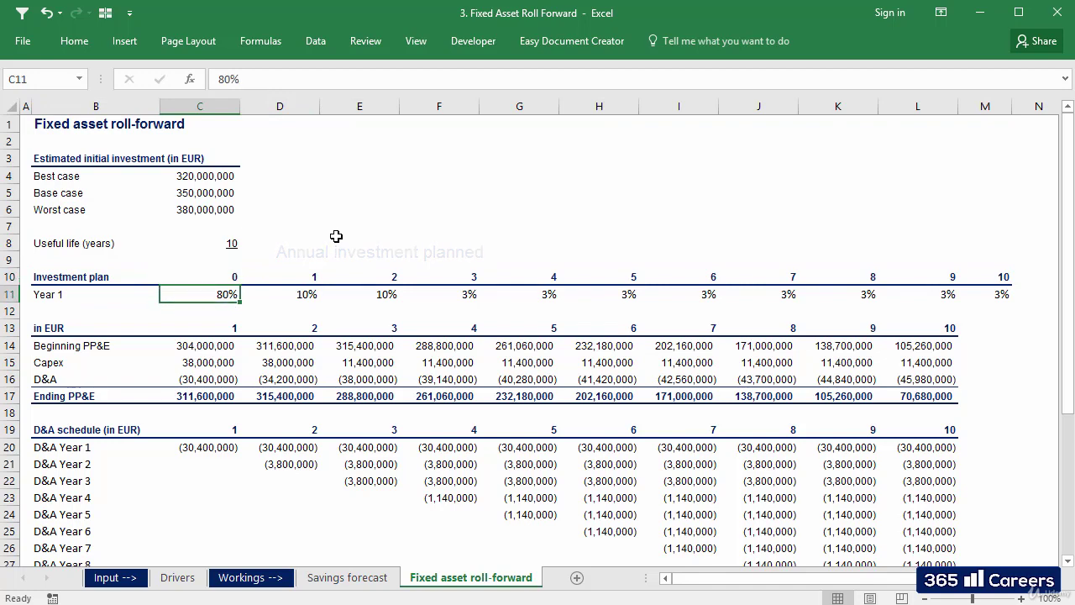
key(shift+Right)
key(shift+Right)
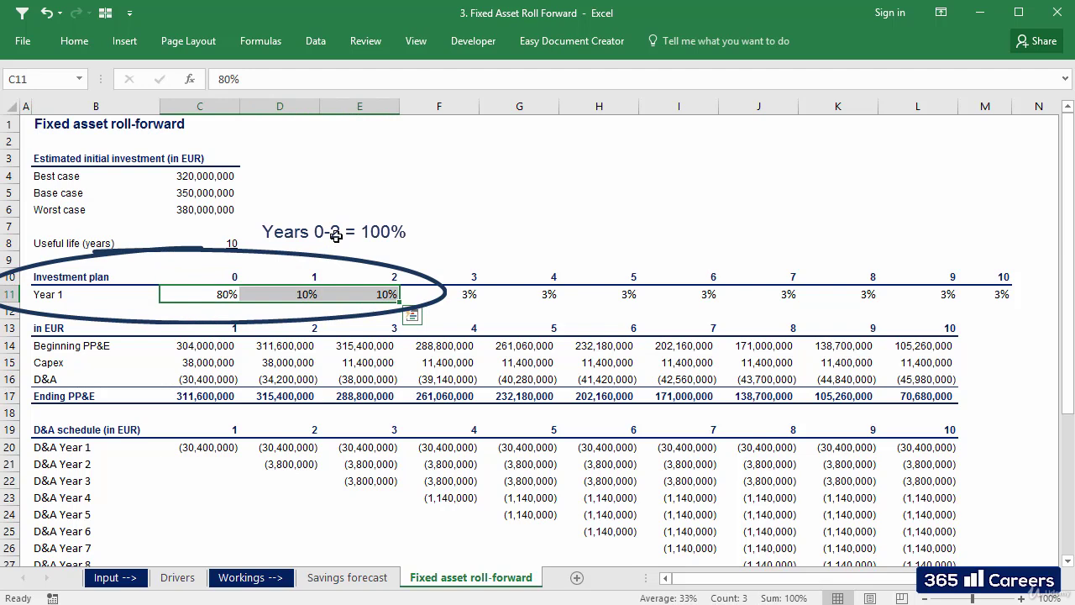
Step through the later years' 3% investment plan shares.
key(Up)
key(Right)
key(Right)
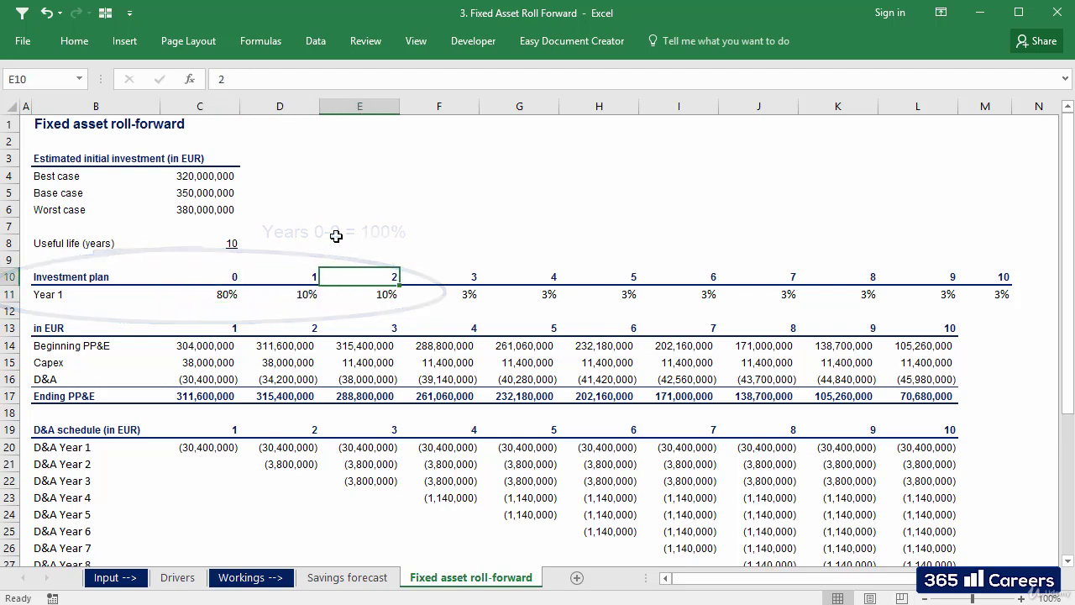
key(Down)
key(Right)
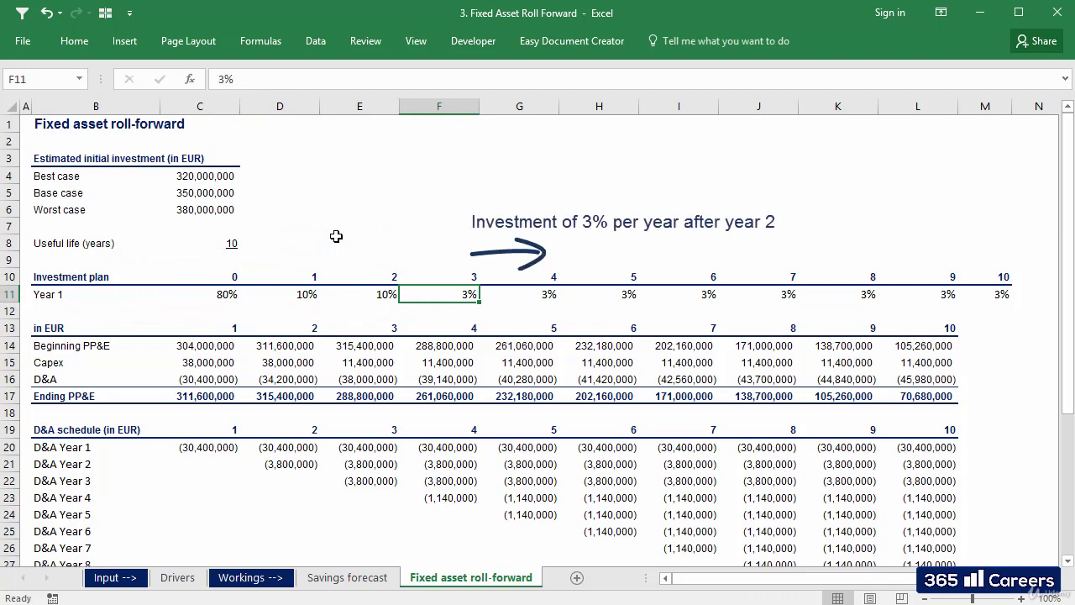
key(Right)
key(Right)
key(Right)
key(Right)
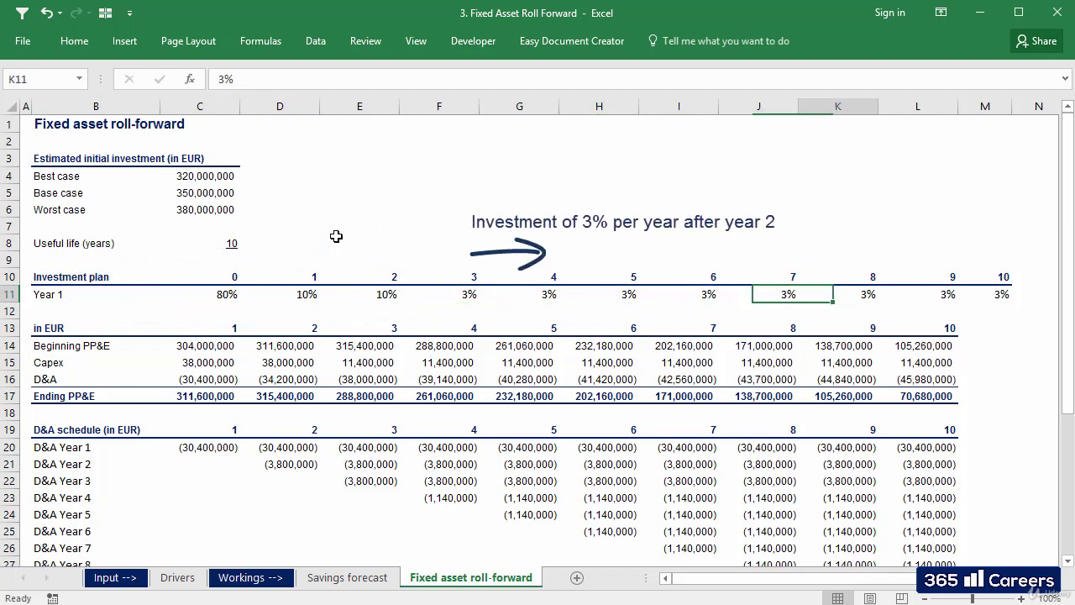
key(Right)
key(Right)
key(Right)
key(Left)
key(Left)
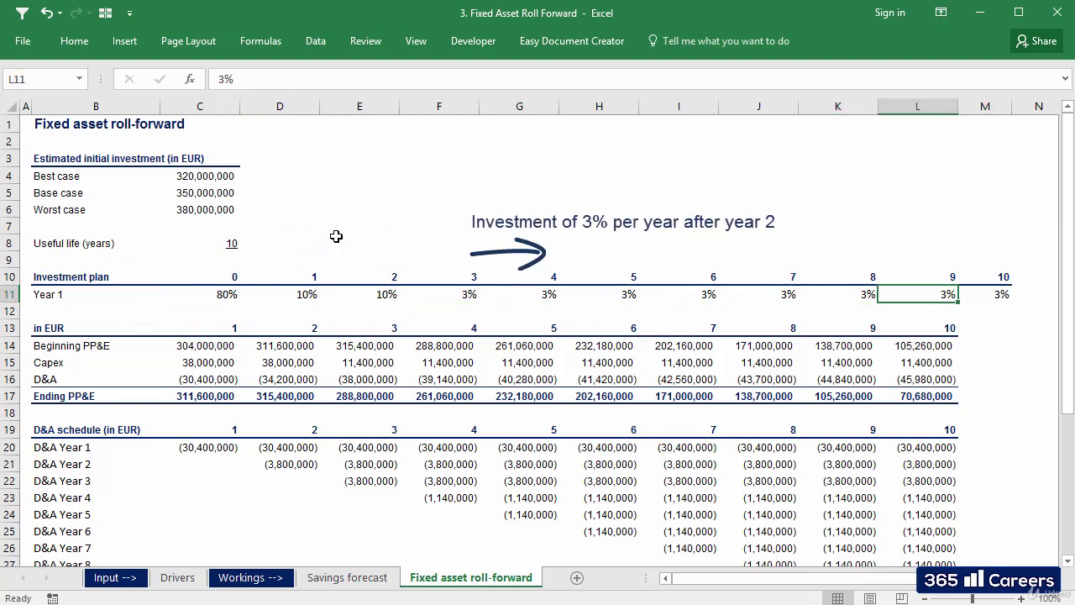
key(Left)
key(Left)
key(Left)
Review the Beginning PP&E, Capex and D&A roll-forward rows and reach cell C14.
key(Left)
key(Left)
key(Left)
key(Left)
key(Left)
key(Down)
key(Left)
key(Down)
key(Down)
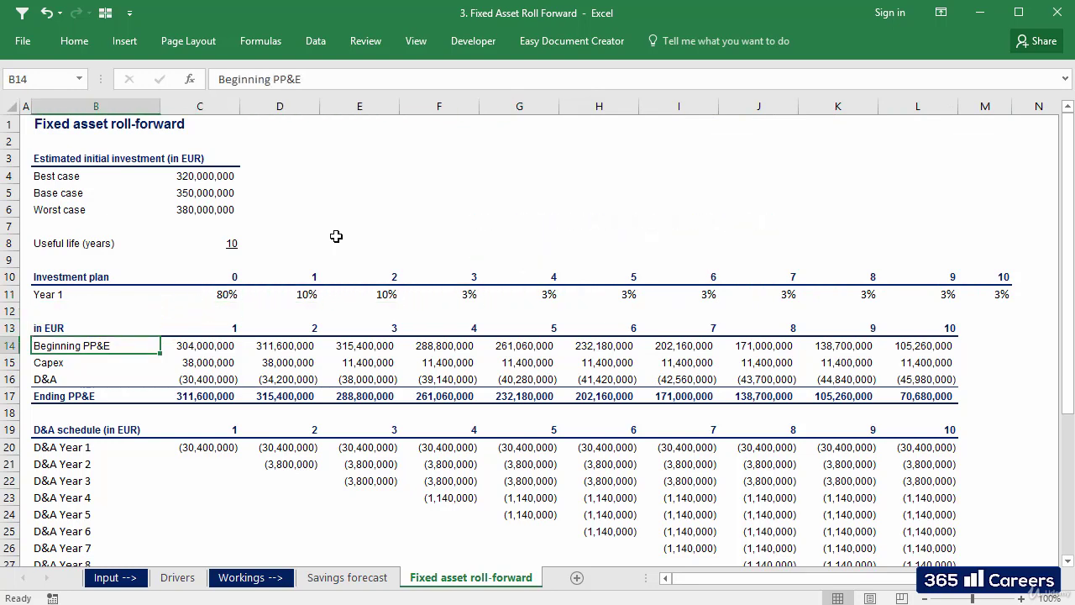
key(shift+Down)
key(shift+Down)
key(shift+Down)
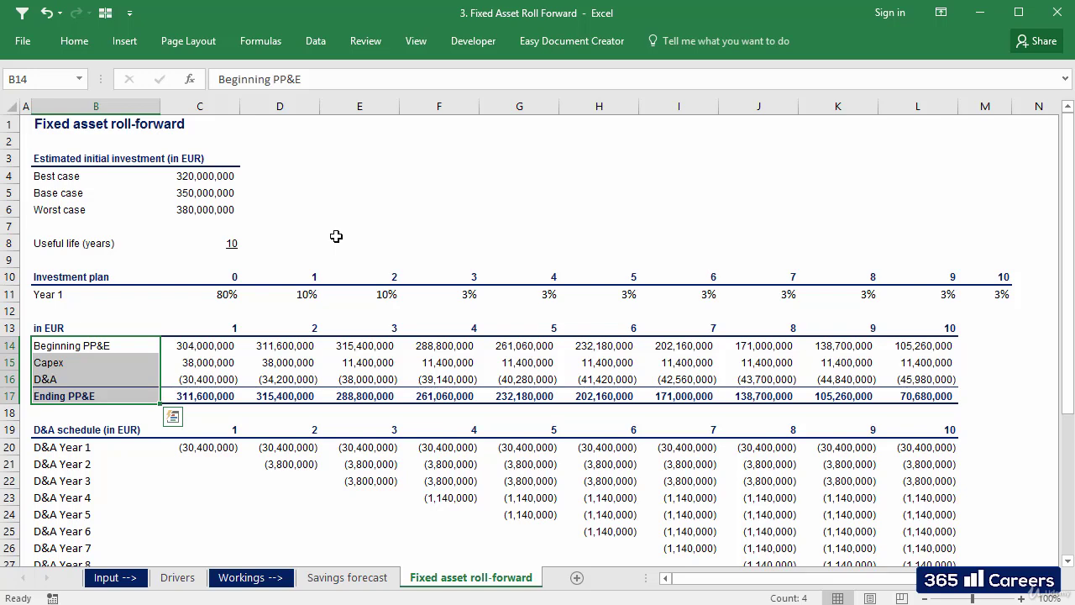
key(shift+Up)
key(shift+Up)
key(shift+Up)
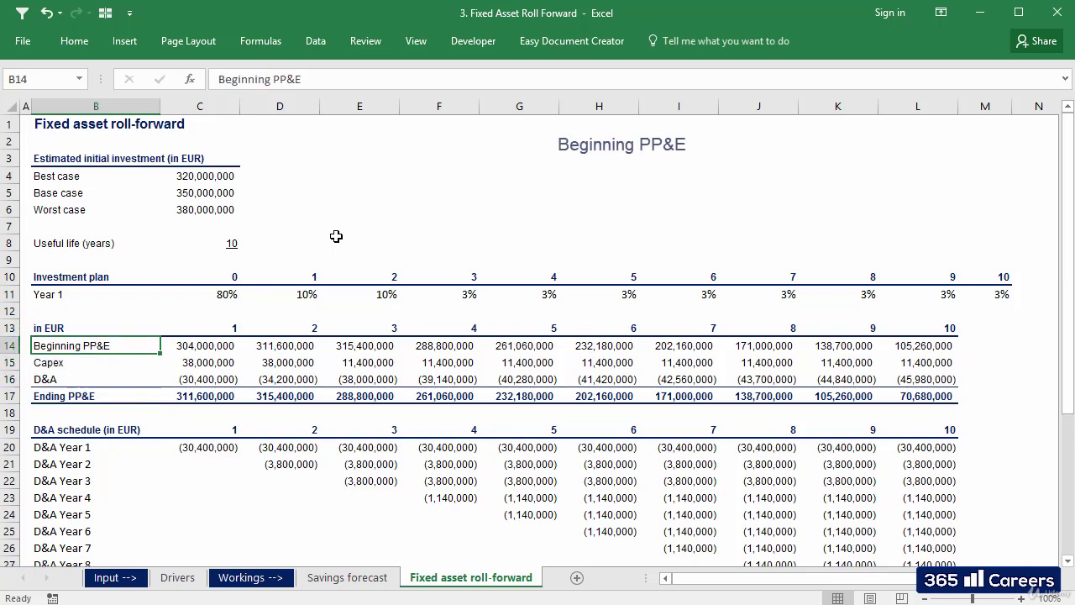
key(Down)
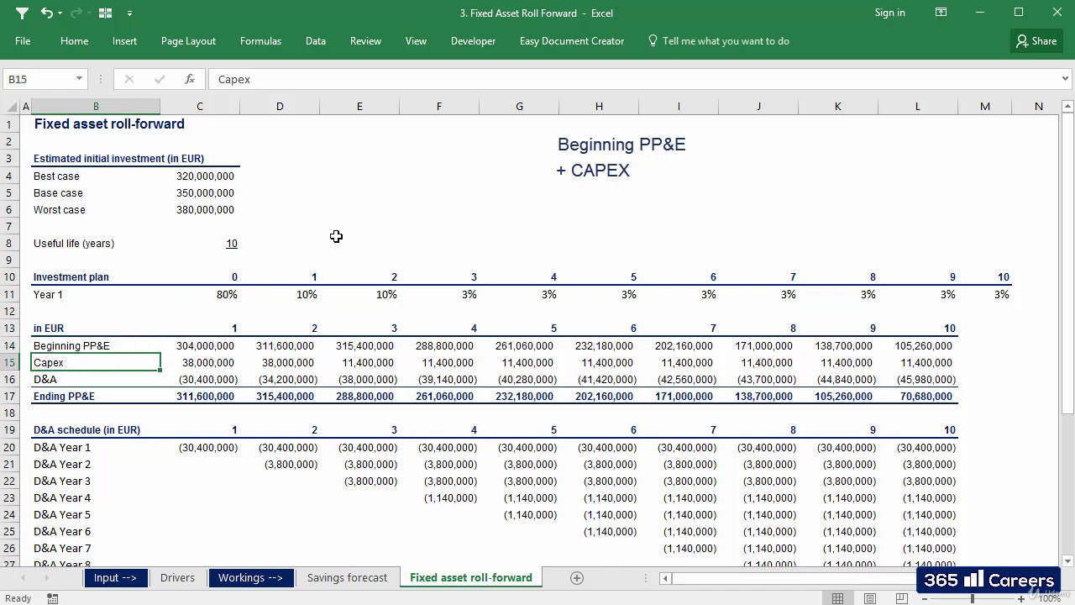
key(Down)
key(Down)
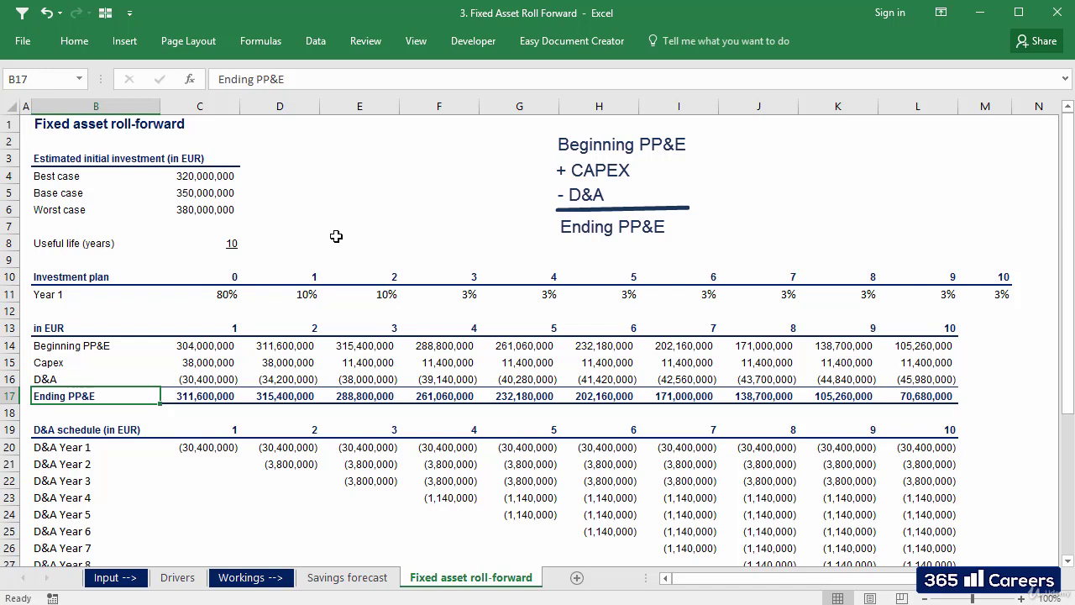
key(Right)
key(Up)
key(Up)
key(Up)
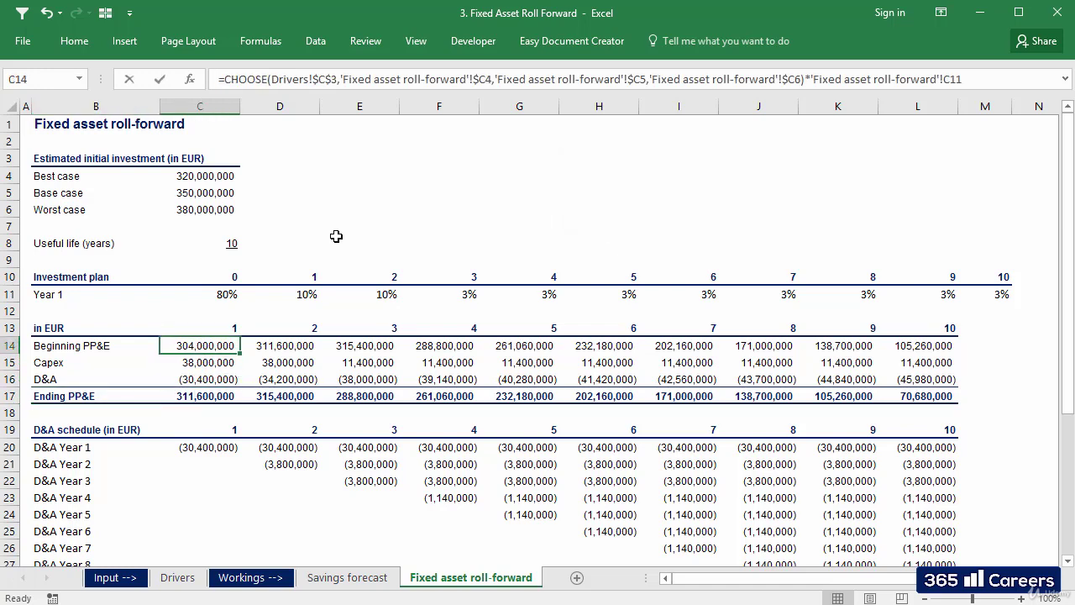
Confirm C14 as =CHOOSE(Drivers!$C$3,$C$4,$C$5,$C$6)*C11, giving 304,000,000.
key(F2)
key(Escape)
key(F2)
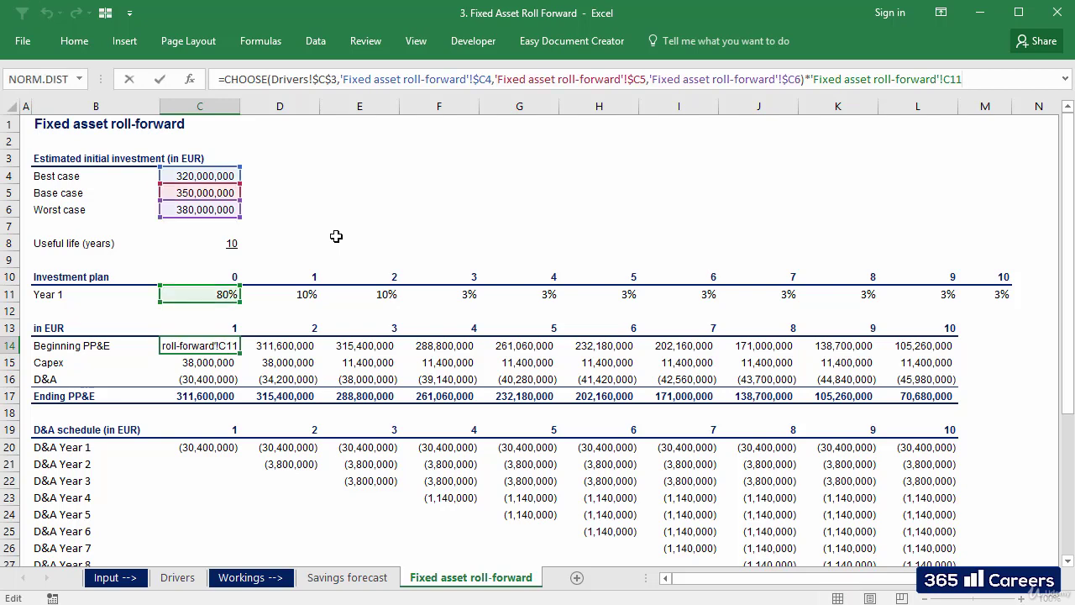
key(Left)
key(Left)
key(Left)
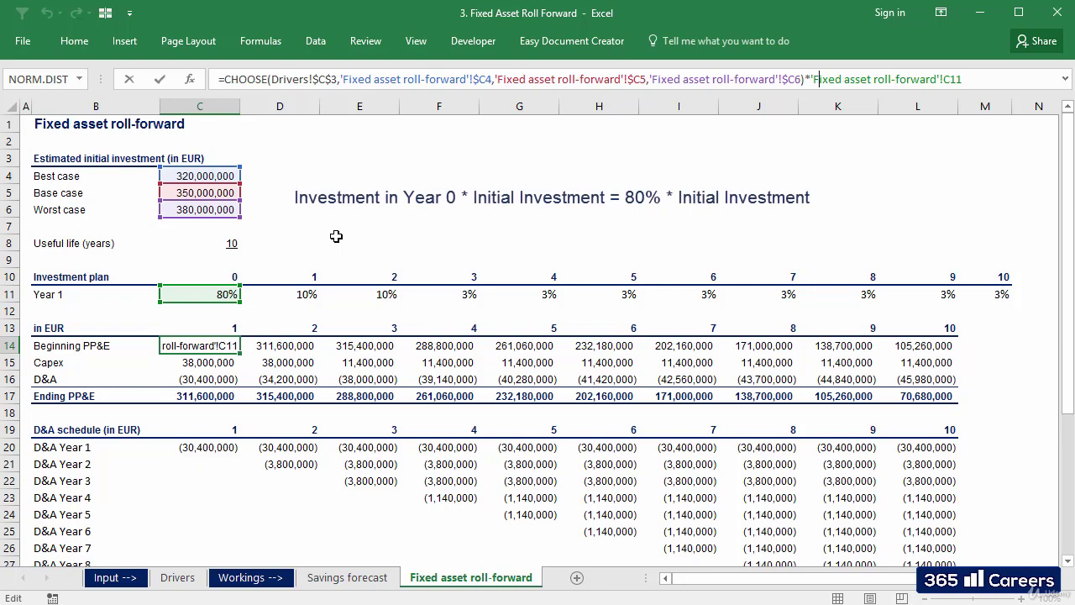
key(Left)
key(Left)
key(Left)
key(Left)
key(Left)
key(Left)
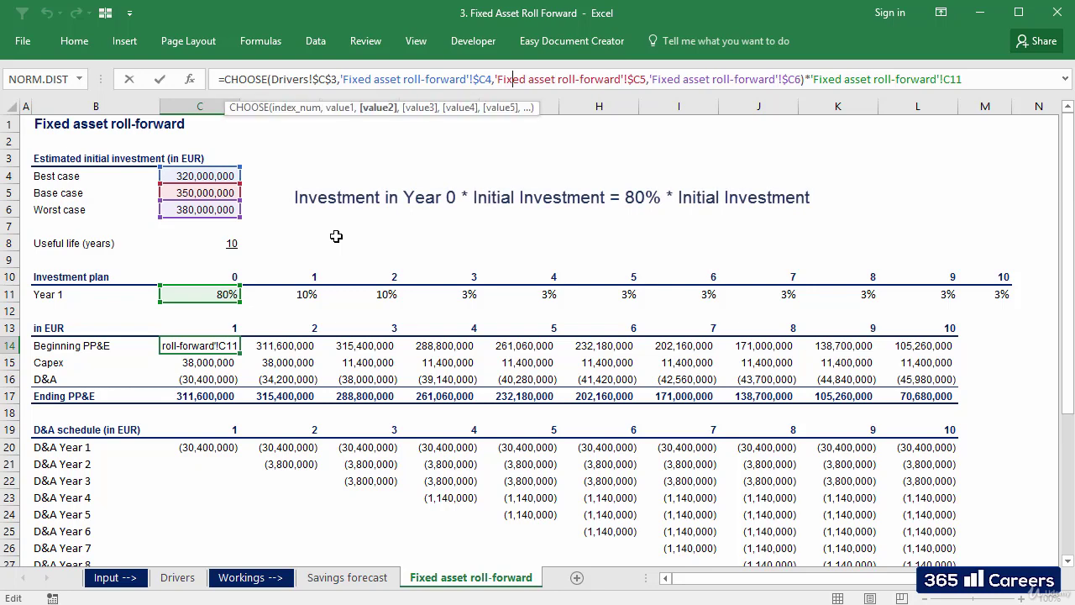
key(Left)
key(Left)
key(Left)
key(Left)
key(Left)
key(Left)
key(Left)
key(Left)
key(Left)
key(Left)
key(Left)
key(Left)
key(shift+Right)
key(shift+Right)
key(shift+Right)
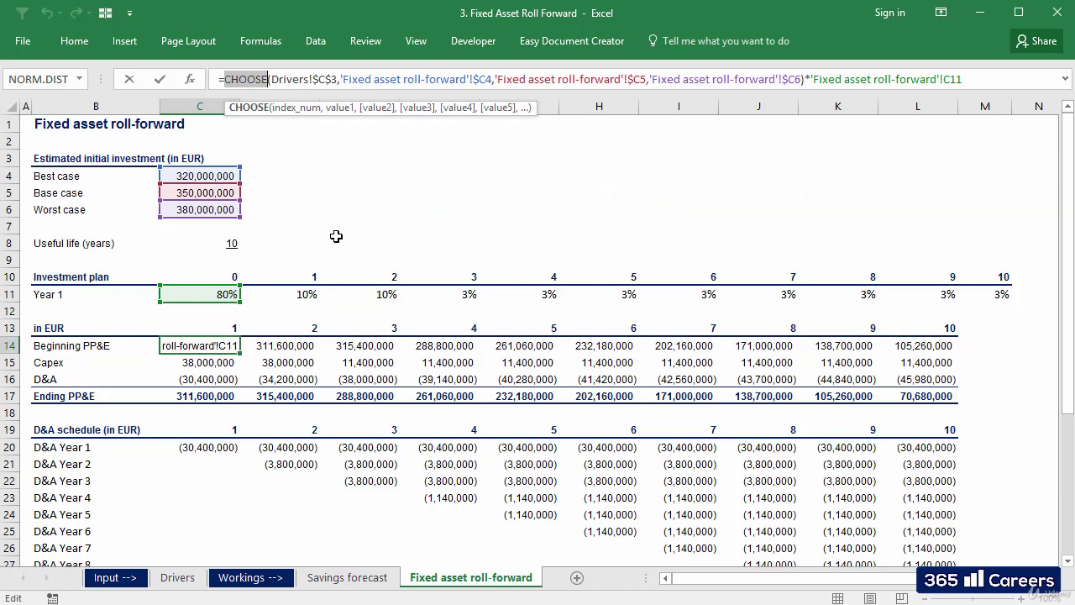
key(Right)
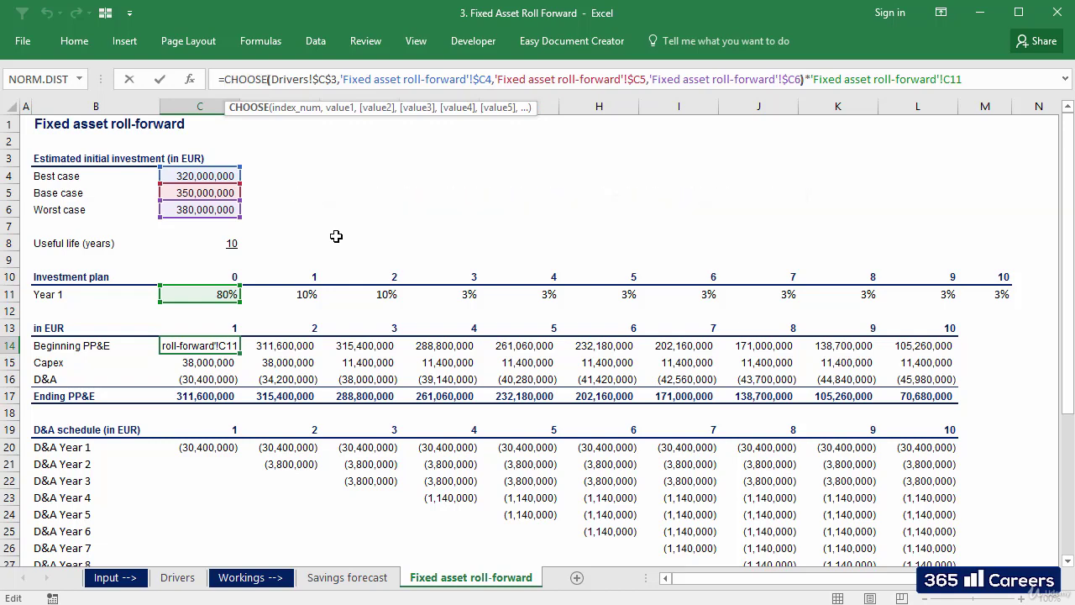
key(Right)
key(Right)
key(Right)
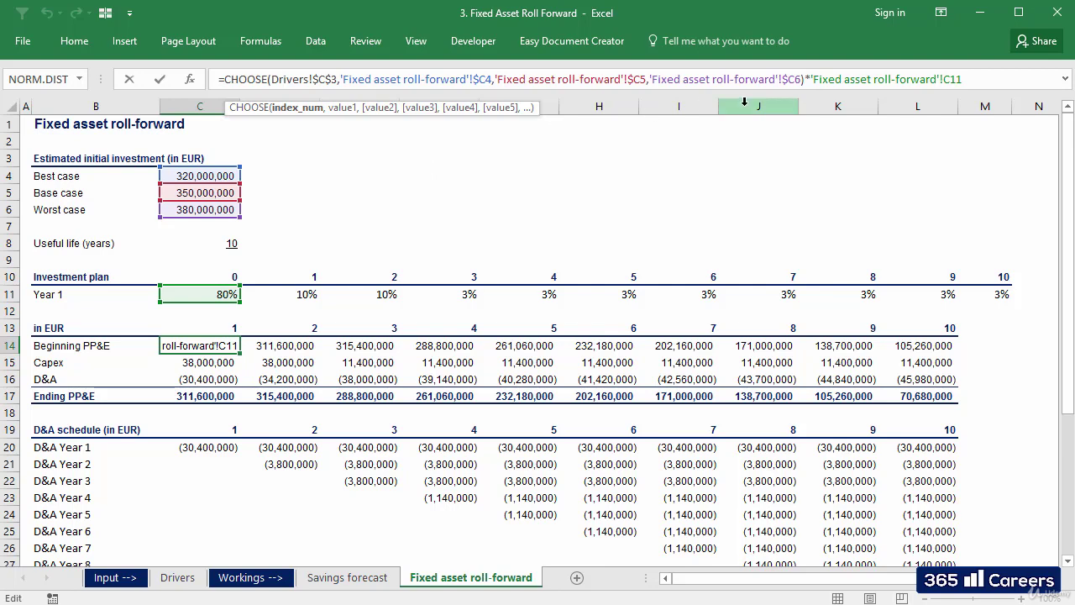
key(ctrl+Return)
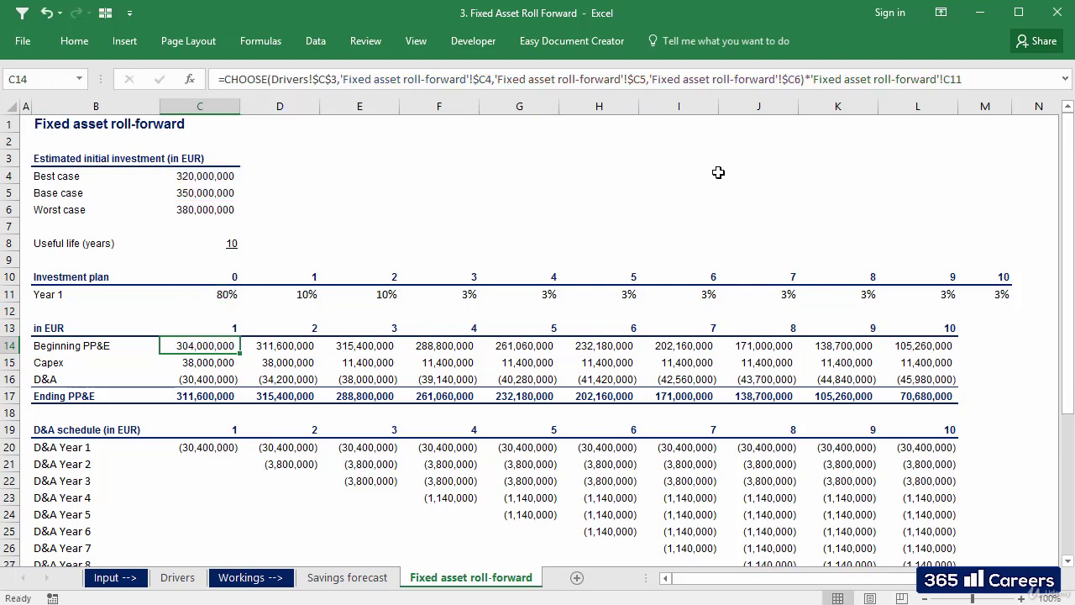
Confirm C15 Capex as the chosen investment times the 10% share in D11, 38,000,000.
key(Down)
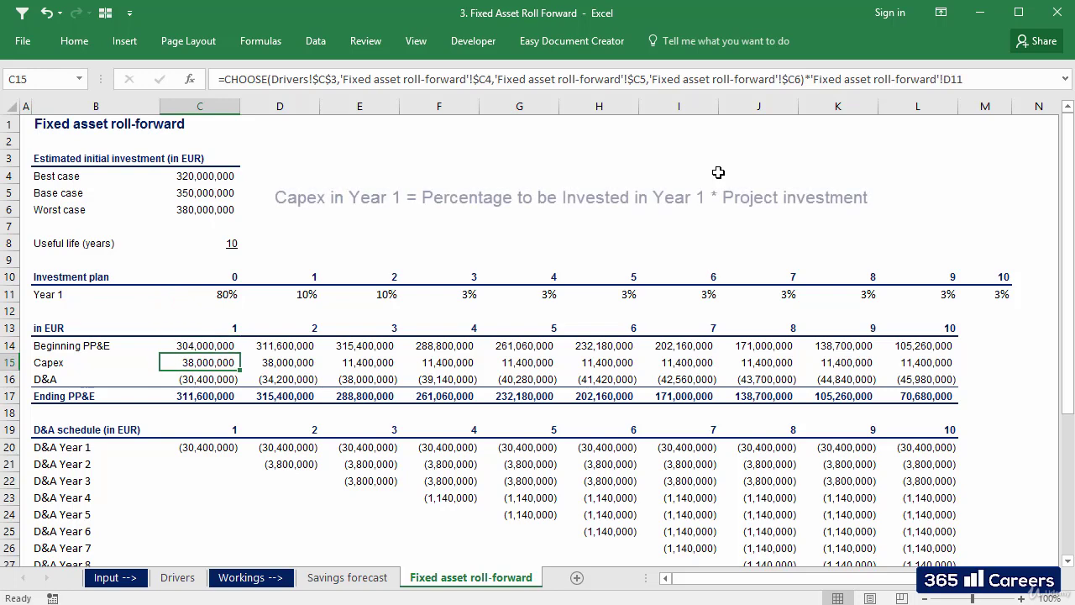
key(F2)
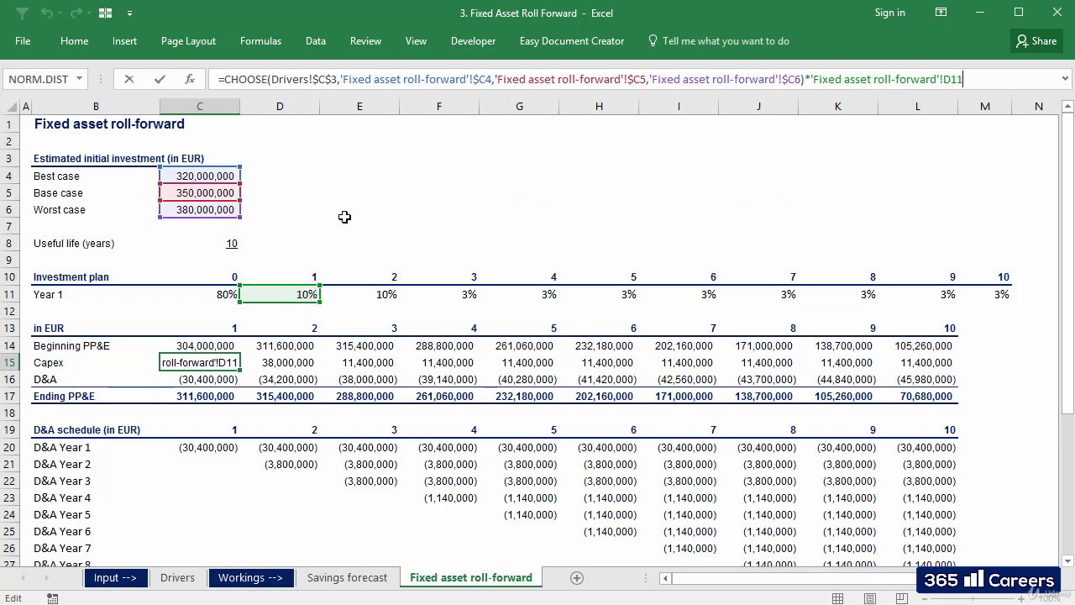
key(ctrl+Return)
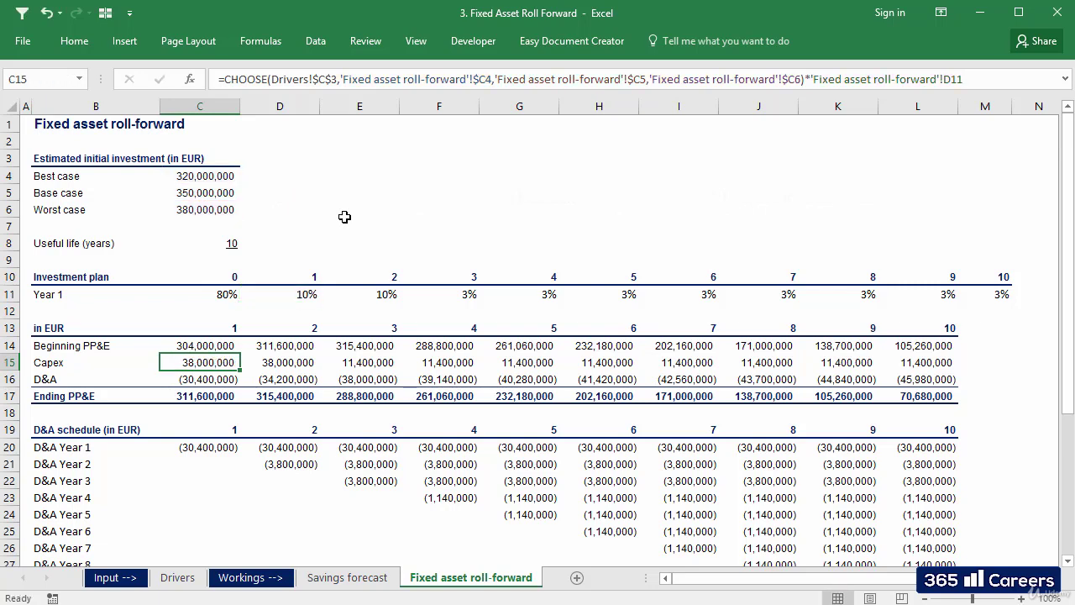
key(Down)
key(Down)
key(Down)
key(Down)
key(Down)
key(Down)
key(Down)
key(Down)
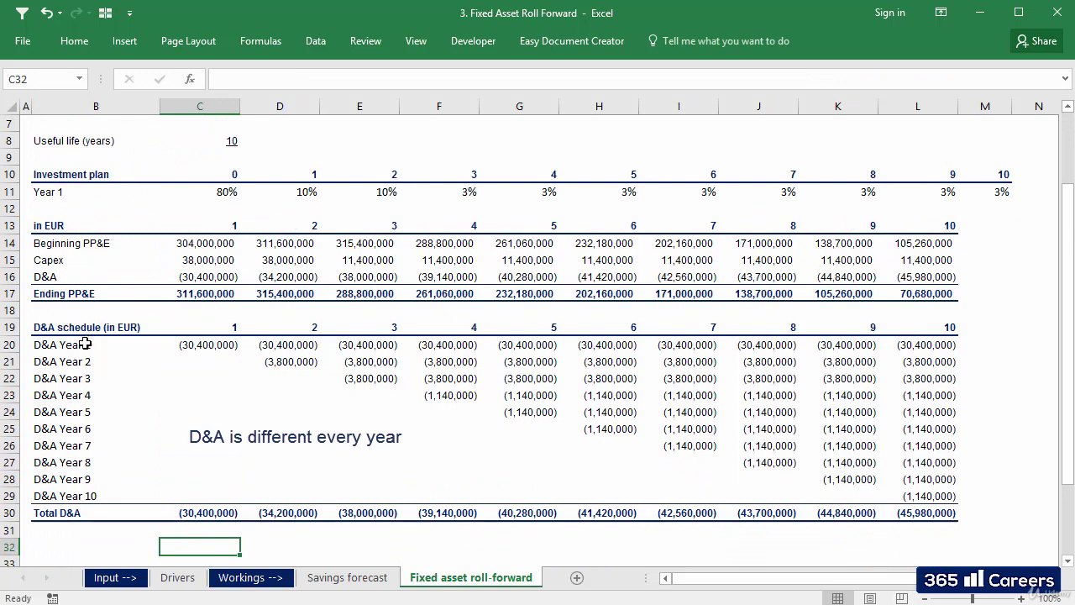
click(89, 345)
key(Down)
key(Down)
key(Down)
key(Down)
key(Down)
key(Down)
key(Right)
key(Up)
key(Up)
key(Up)
key(Up)
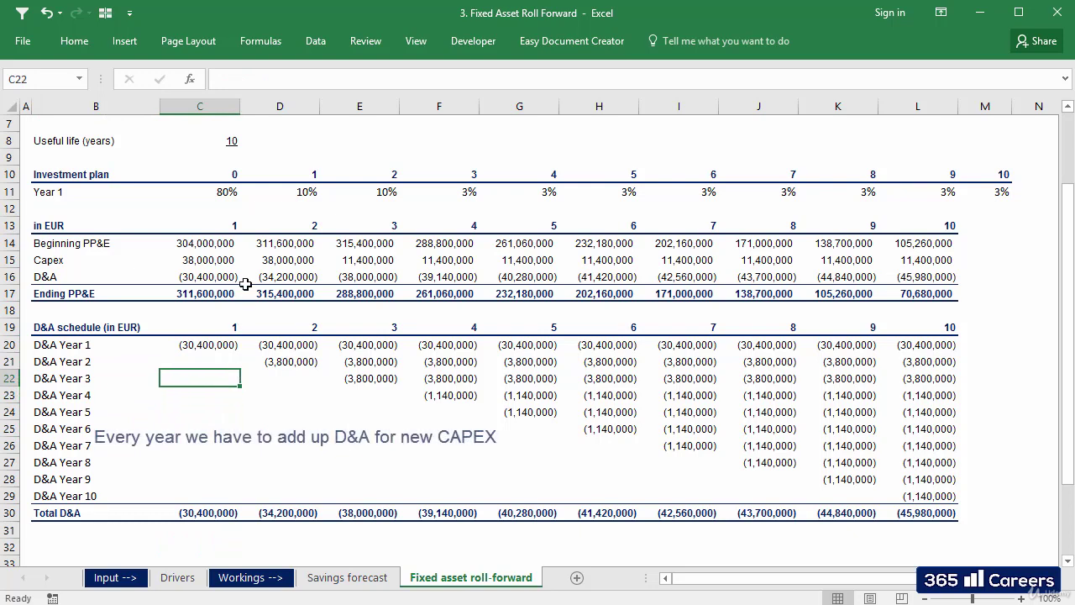
drag(232, 192, 583, 189)
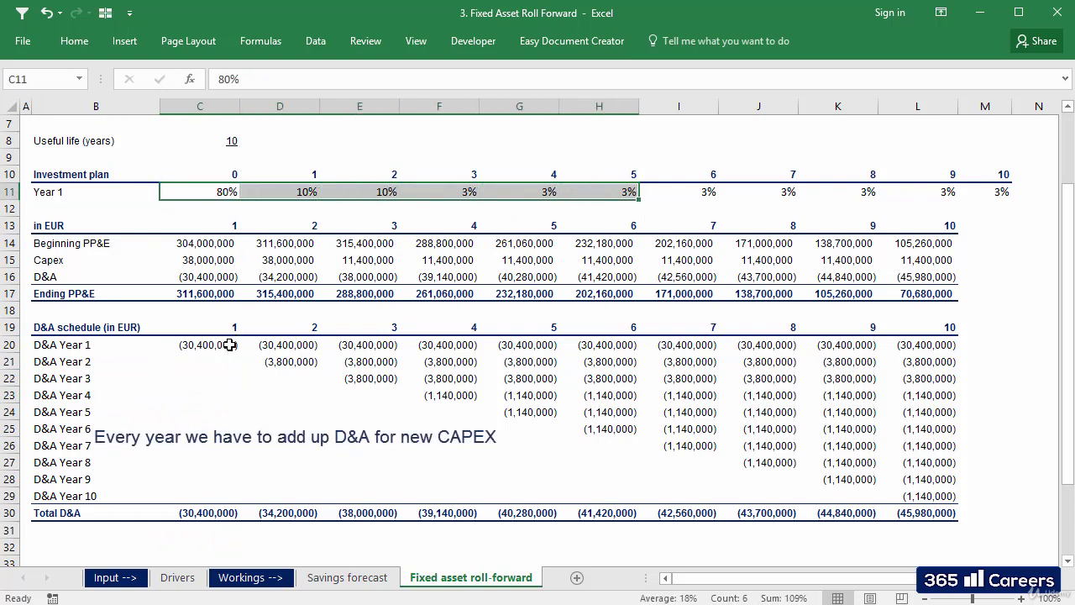
click(286, 330)
key(Down)
key(Down)
key(Right)
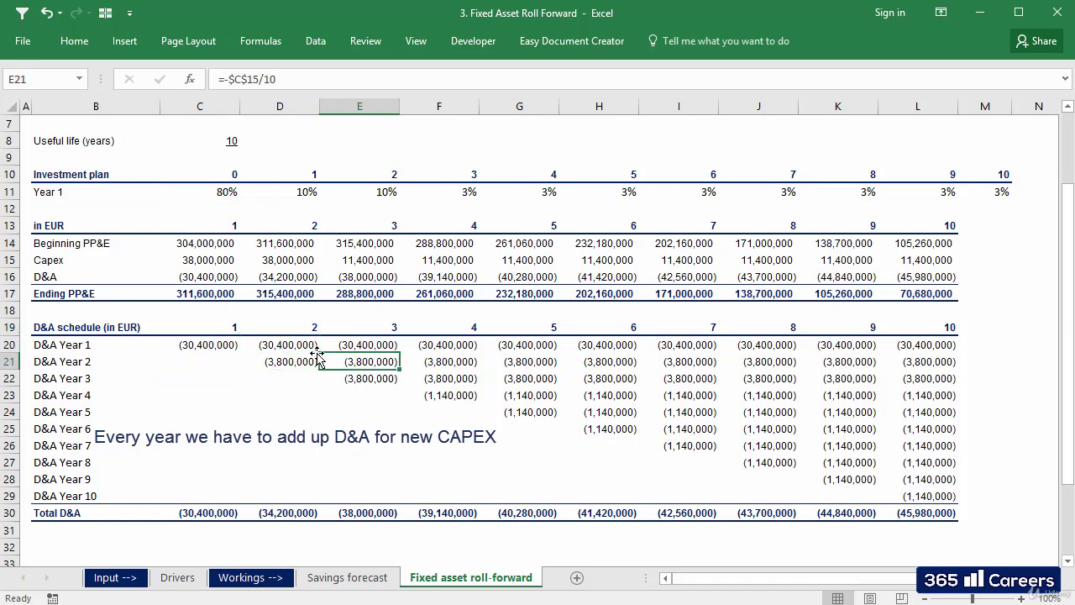
key(Right)
key(Right)
key(Right)
key(Right)
key(Down)
key(Down)
key(Up)
key(Up)
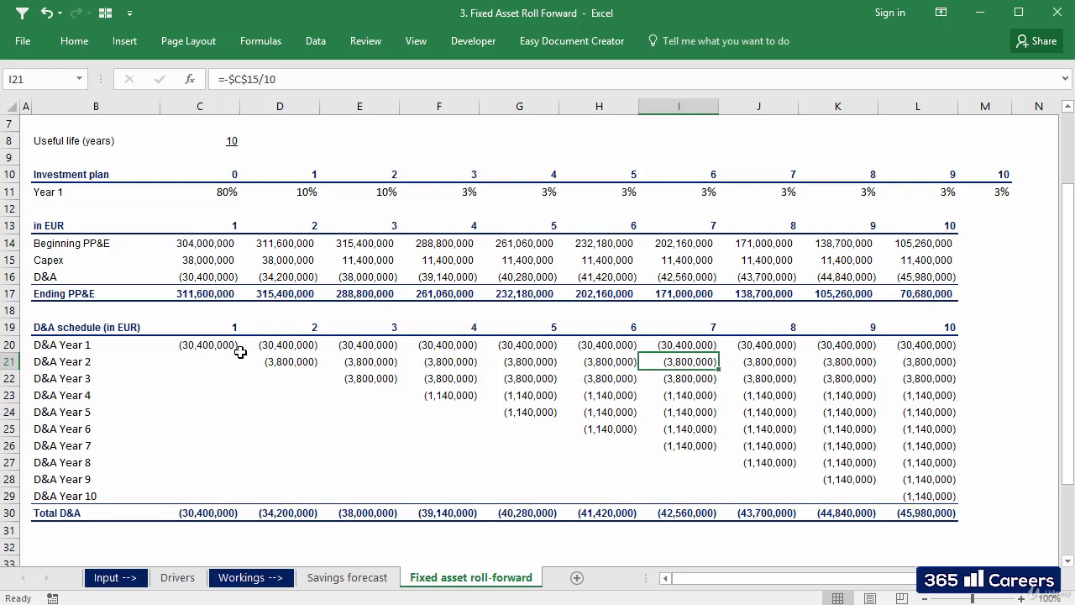
click(223, 377)
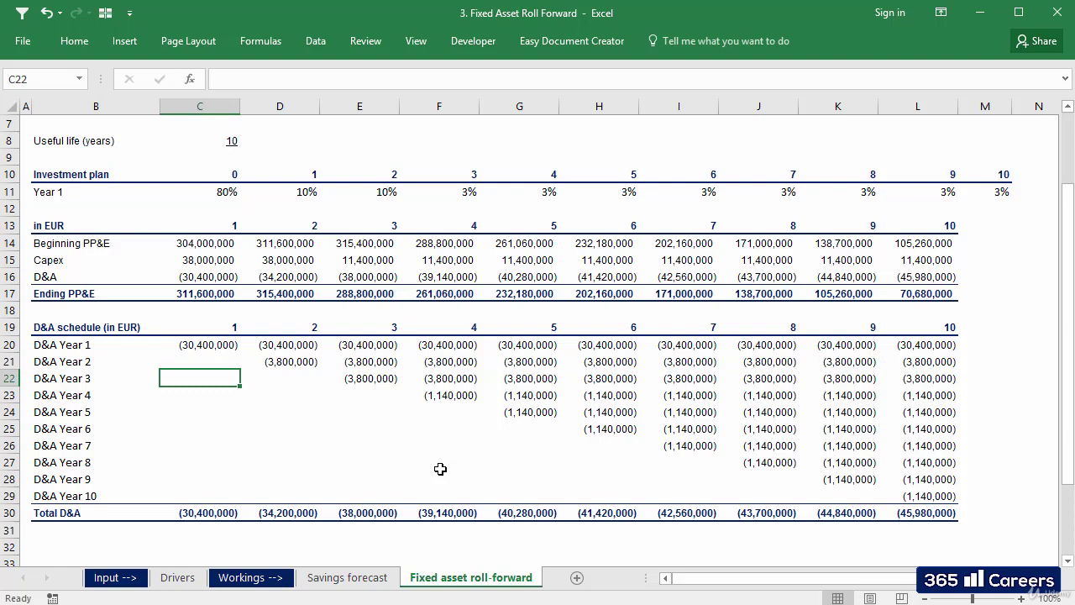
key(Up)
key(Up)
key(F2)
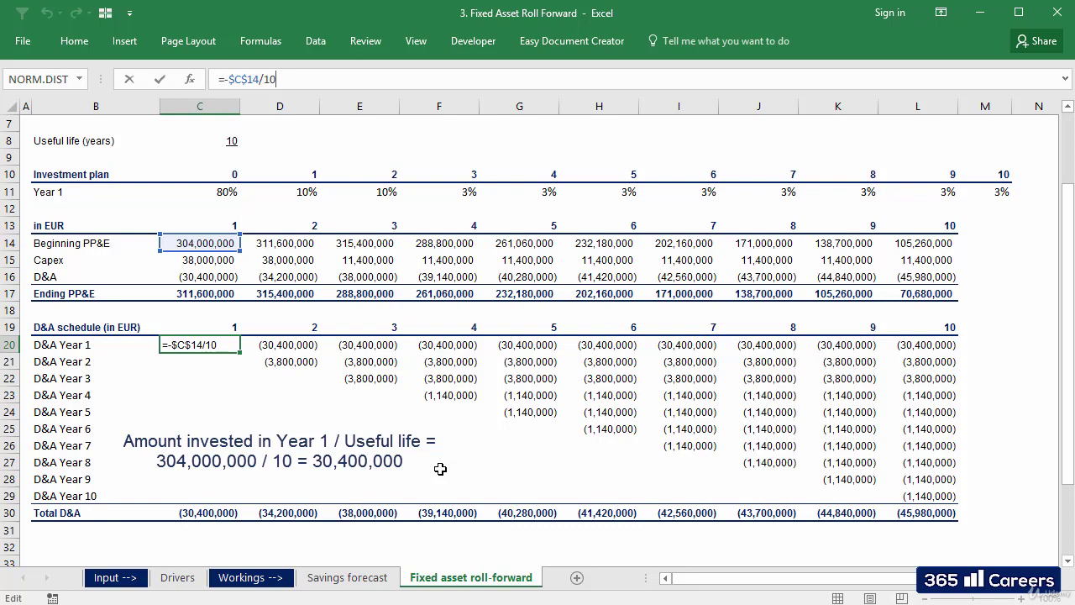
key(Escape)
key(Right)
key(F2)
key(Escape)
key(Right)
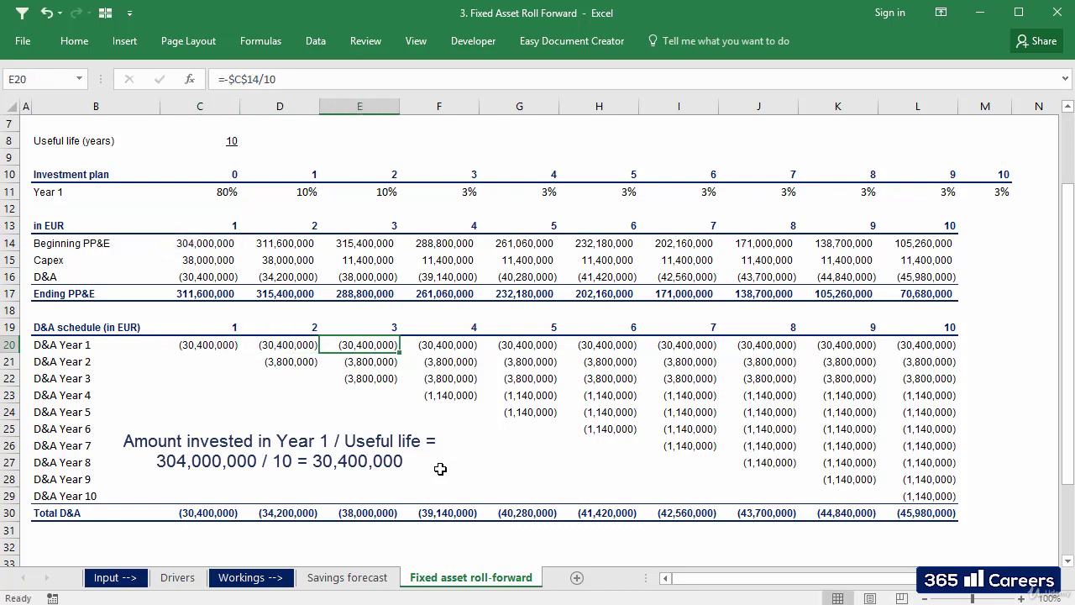
key(F2)
key(Escape)
key(Right)
key(F2)
key(Escape)
key(Right)
key(F2)
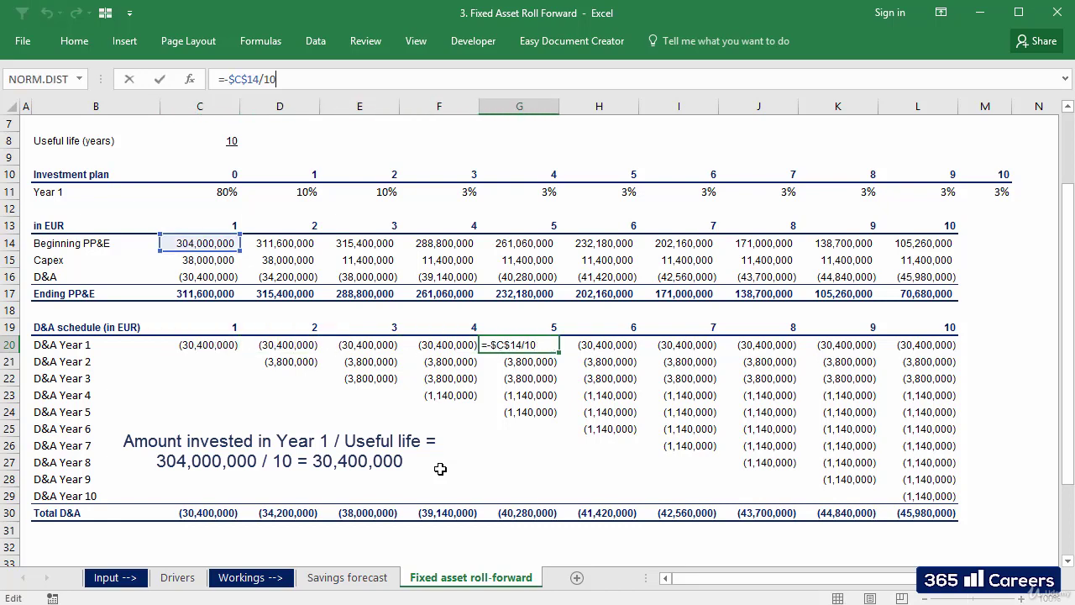
key(Escape)
key(Right)
key(F2)
key(Escape)
key(Right)
key(F2)
key(Escape)
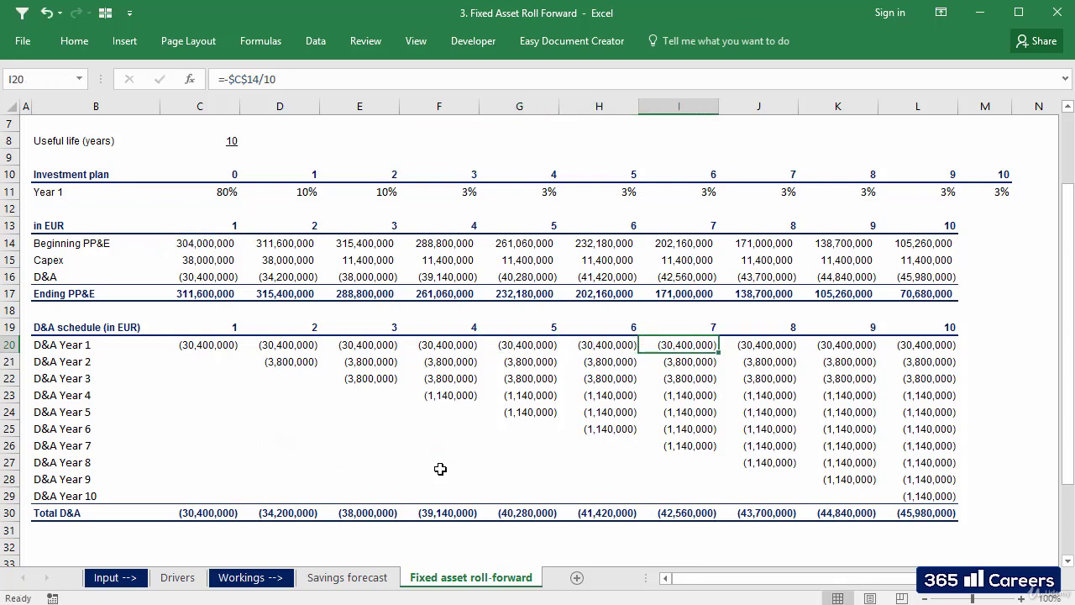
key(Right)
key(Left)
key(Left)
key(Left)
key(Left)
key(Left)
key(shift+Right)
key(Left)
key(Down)
key(Down)
key(ctrl+Down)
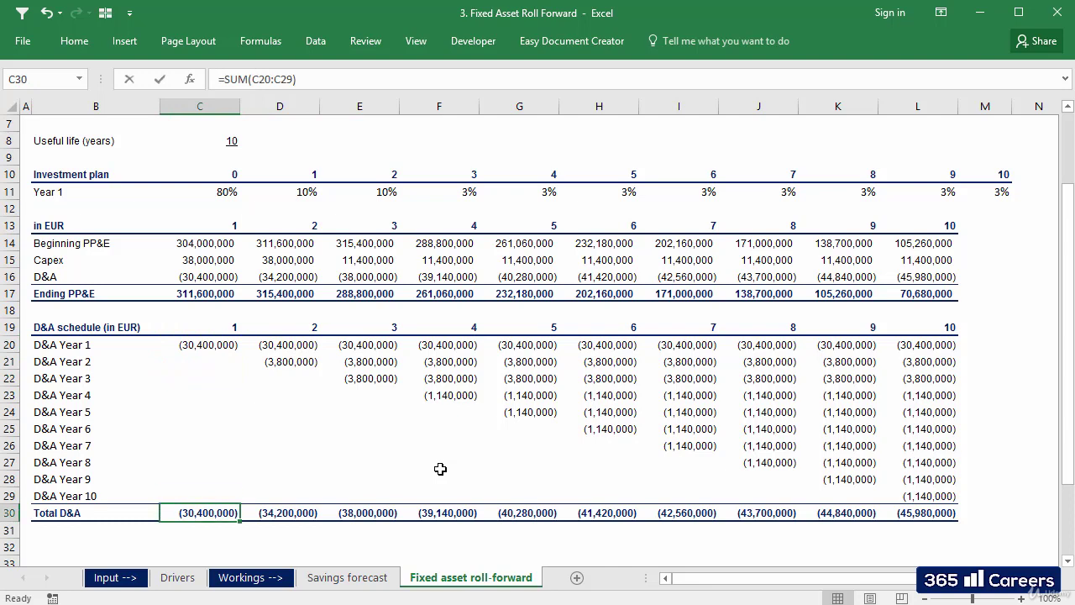
key(F2)
key(Escape)
key(Up)
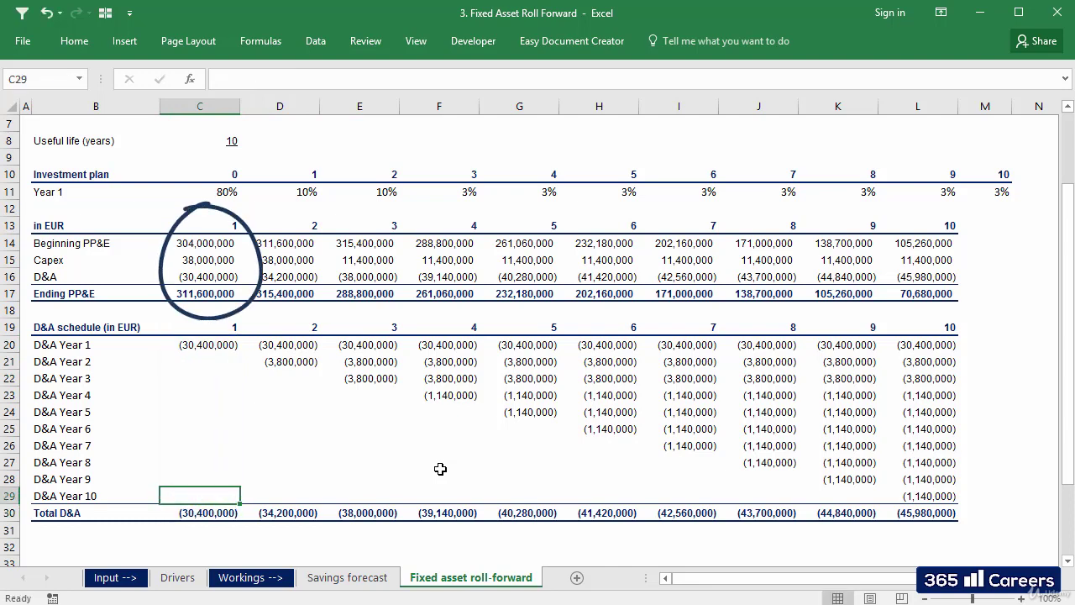
key(Up)
key(Up)
key(Up)
key(Up)
key(Up)
key(Up)
Enter =C17 in D14 so year 2 Beginning PP&E shows 311,600,000.
key(Down)
key(F2)
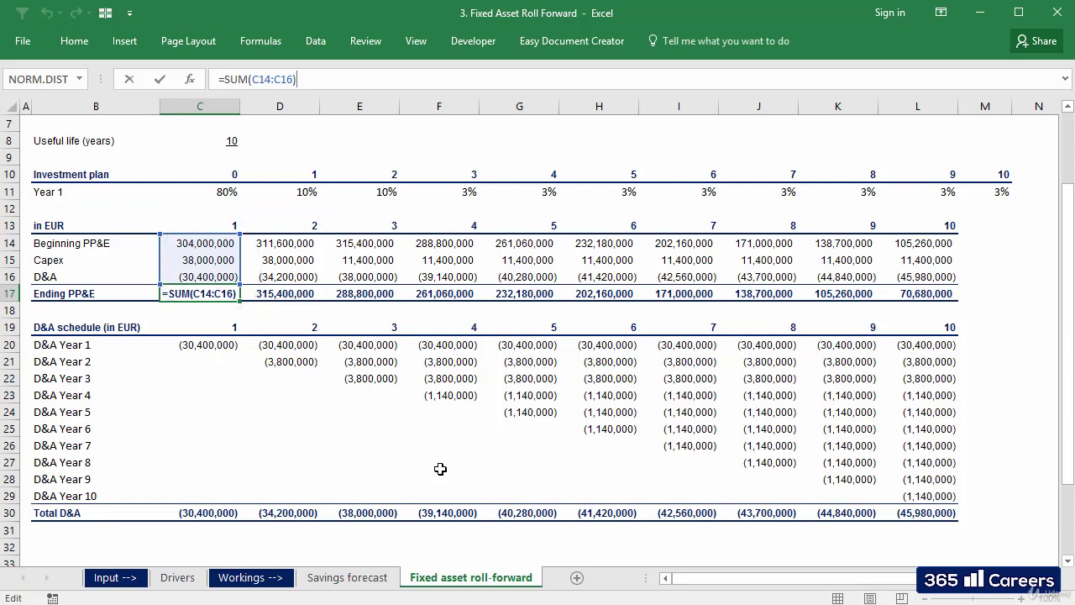
key(Escape)
key(Right)
key(Up)
key(Up)
key(Up)
text(=)
key(Left)
key(Down)
key(Down)
key(Down)
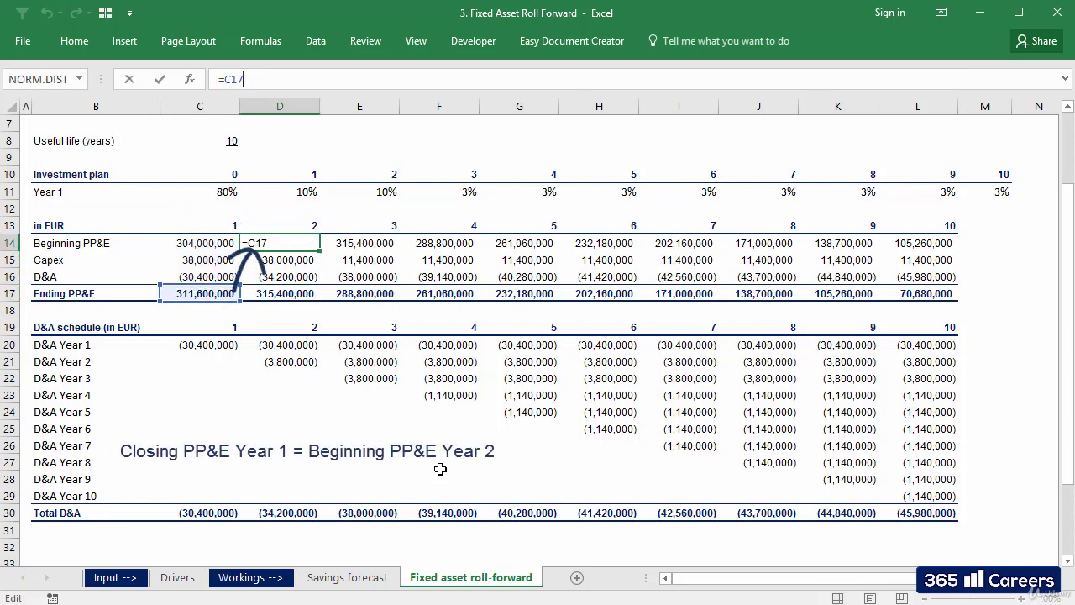
key(ctrl+Return)
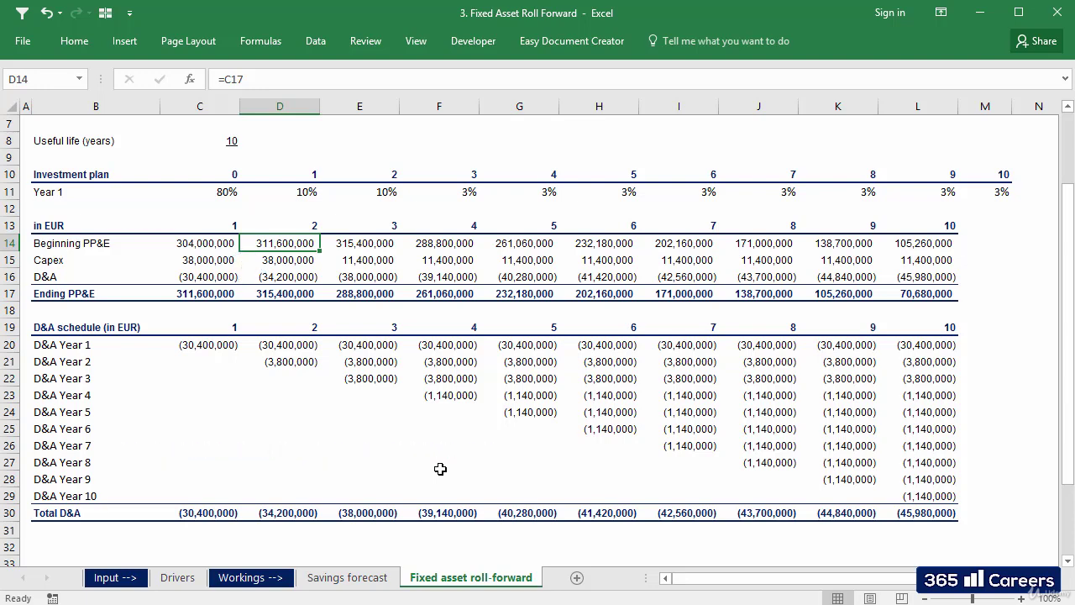
Inspect the year 2 and later Capex CHOOSE formulas, then the year 1 Ending PP&E total.
key(Left)
key(Down)
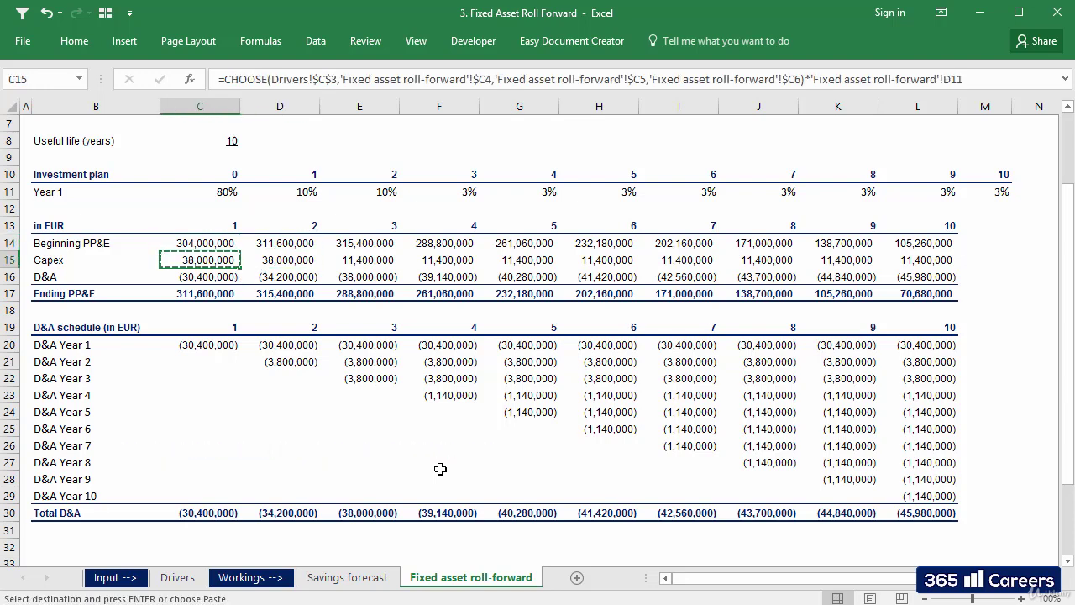
key(Right)
key(F2)
drag(1068, 290, 1072, 222)
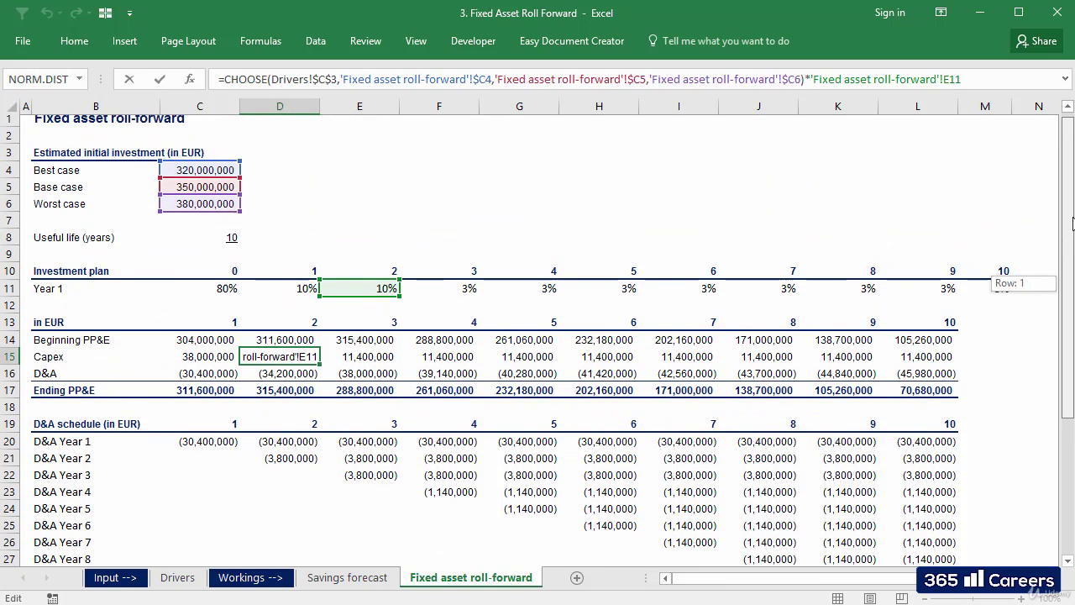
key(Escape)
key(Right)
key(Right)
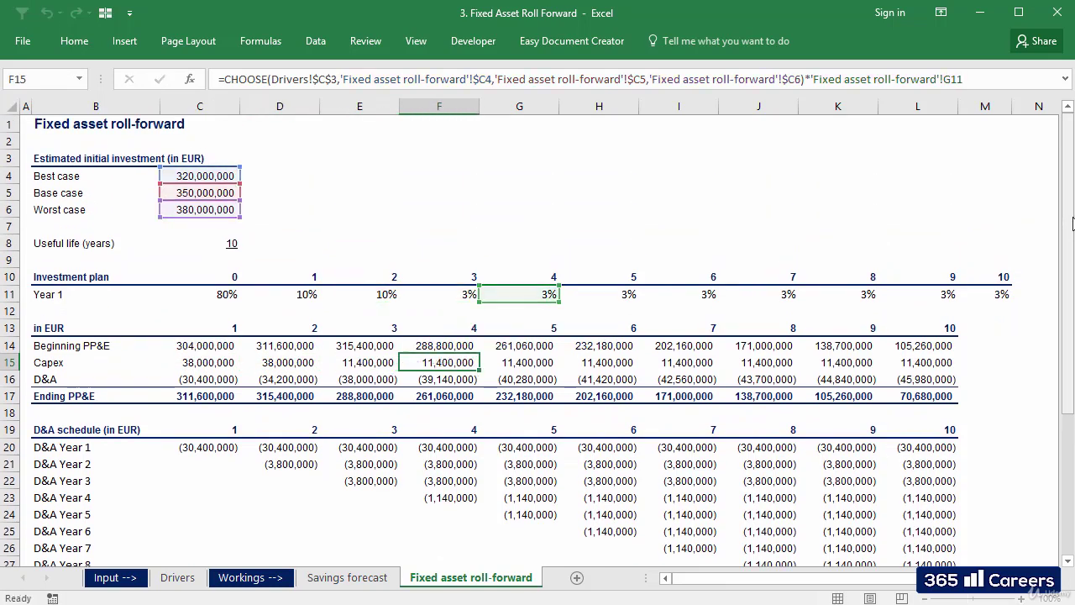
key(Right)
key(Right)
key(Left)
key(Left)
key(Up)
key(Left)
key(Left)
key(Left)
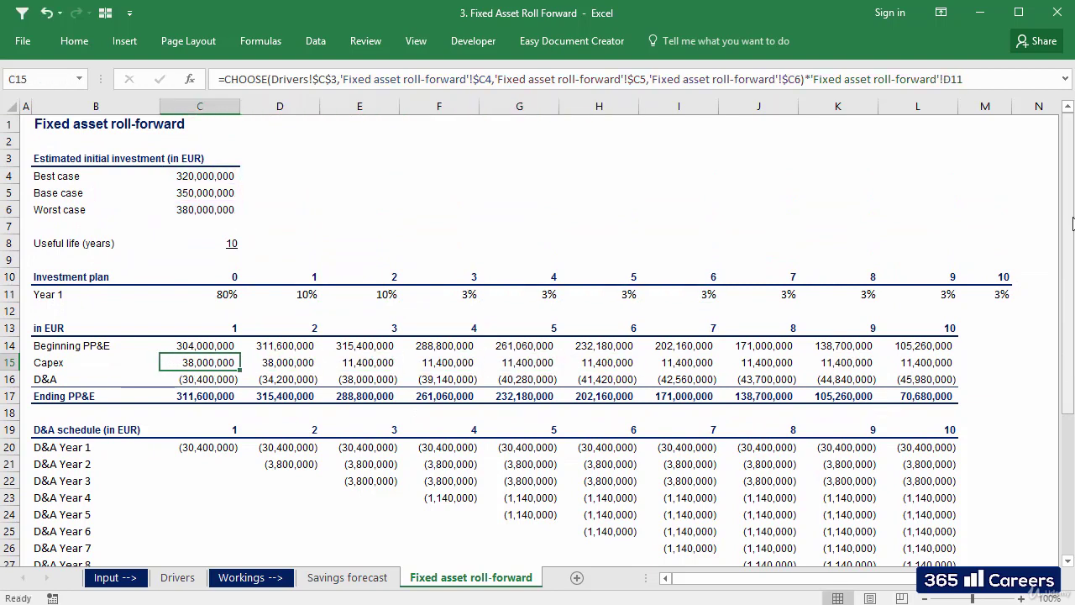
key(Down)
key(Down)
key(Down)
key(Down)
key(Down)
key(Down)
key(Down)
key(Down)
key(Down)
key(Down)
key(Down)
key(Down)
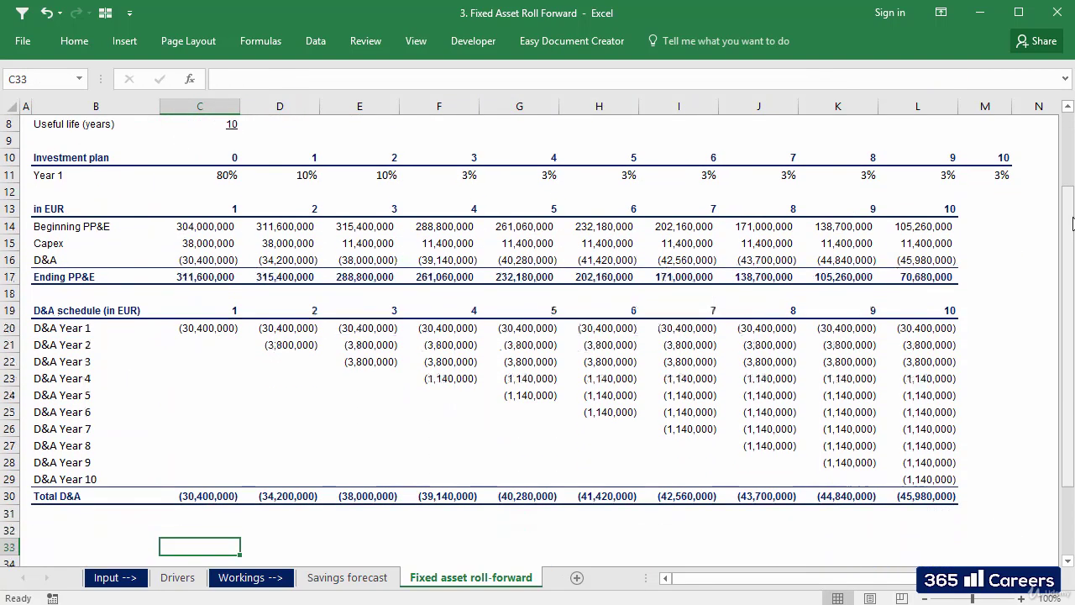
key(Up)
key(Up)
key(Right)
key(Up)
key(Up)
key(Up)
key(Up)
key(Up)
key(Up)
key(Up)
key(Up)
key(Up)
key(Up)
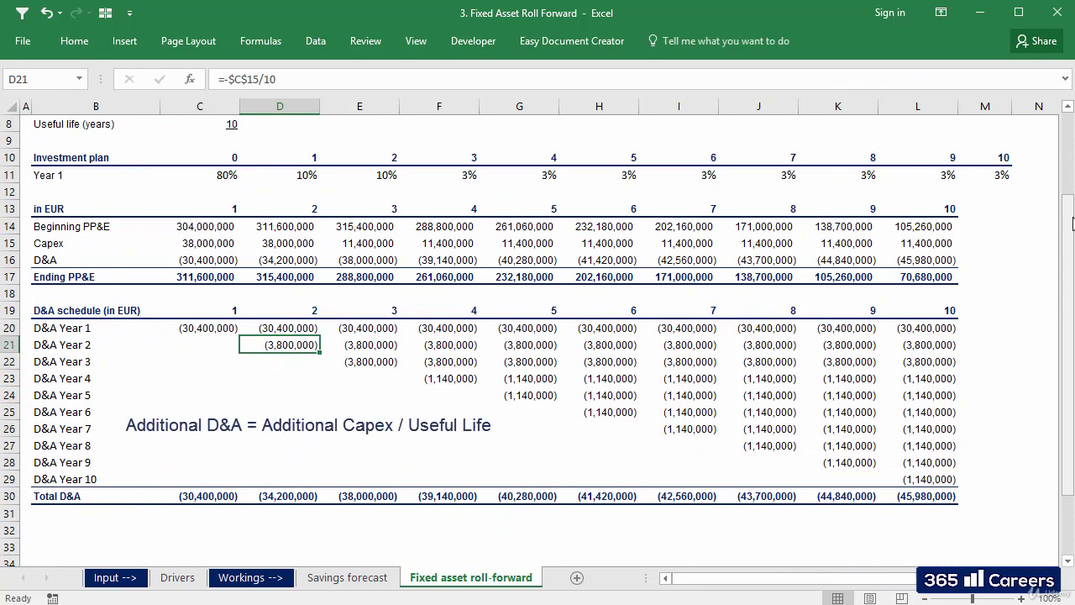
key(F2)
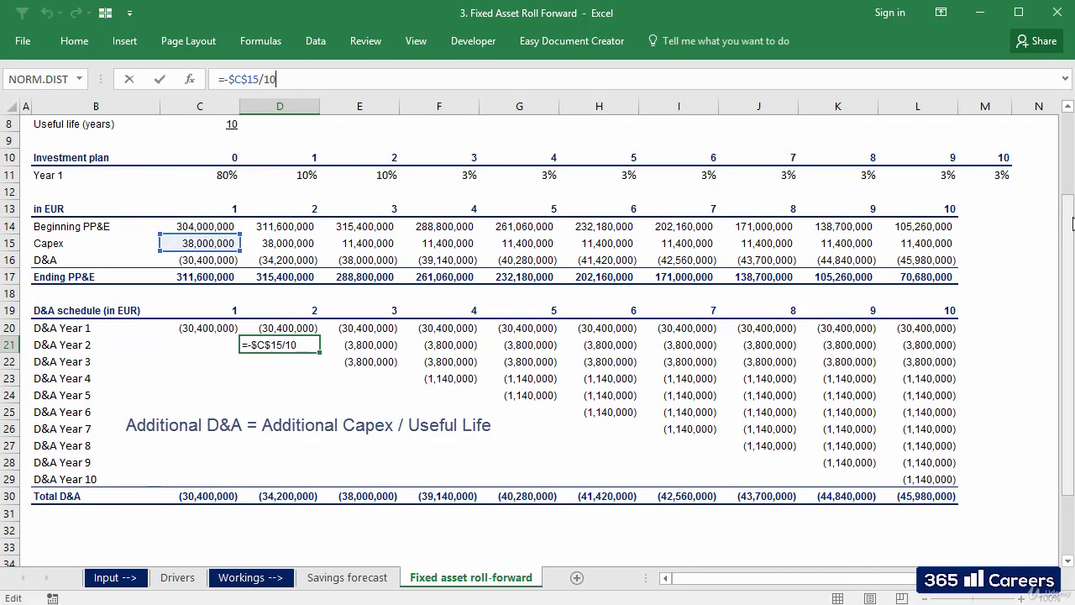
key(Escape)
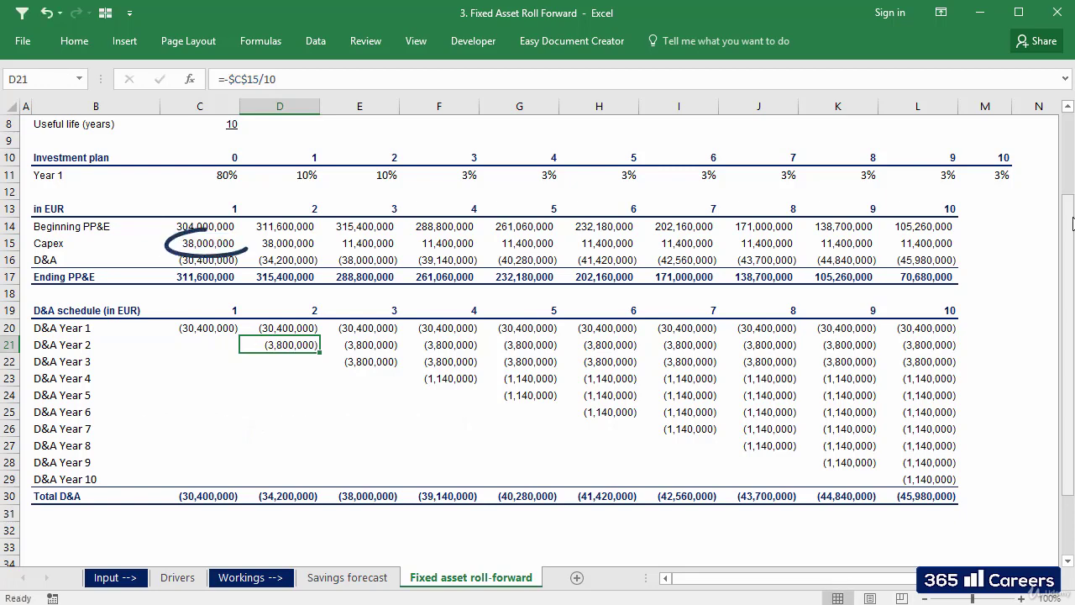
key(Left)
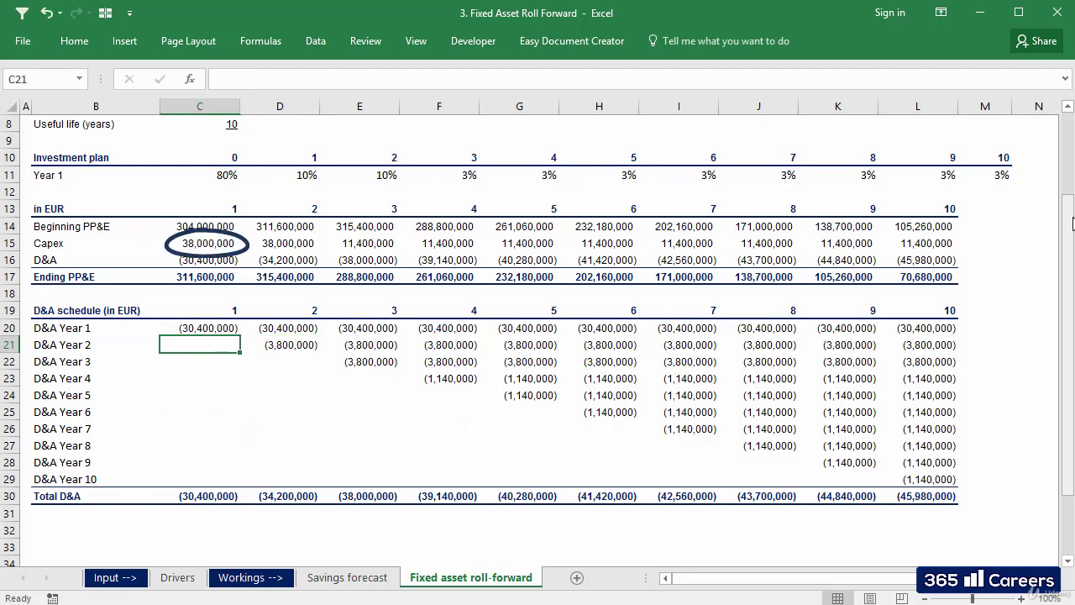
key(Right)
key(F2)
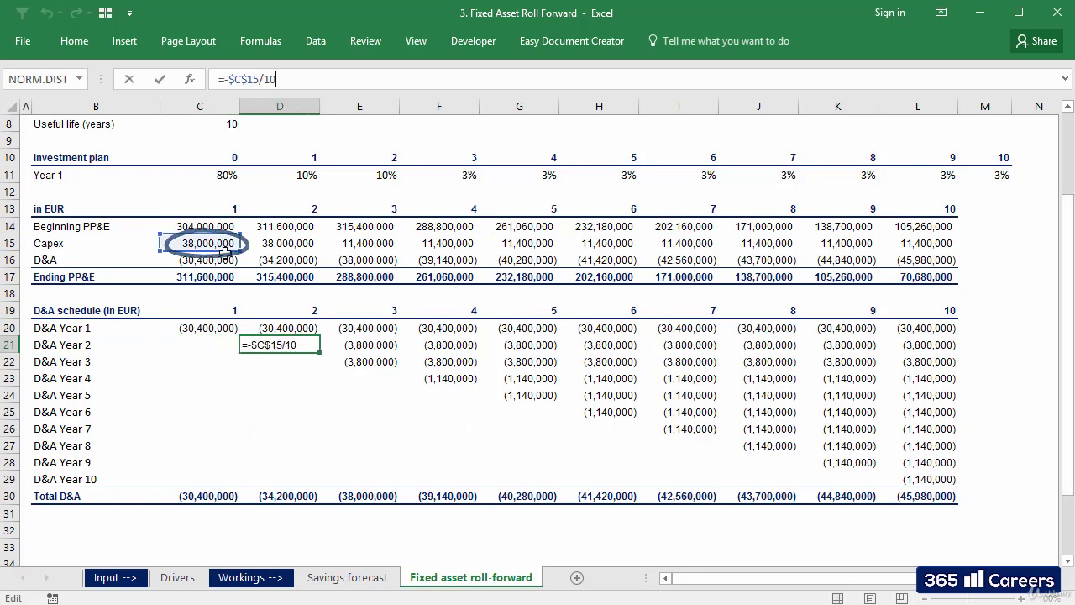
key(Escape)
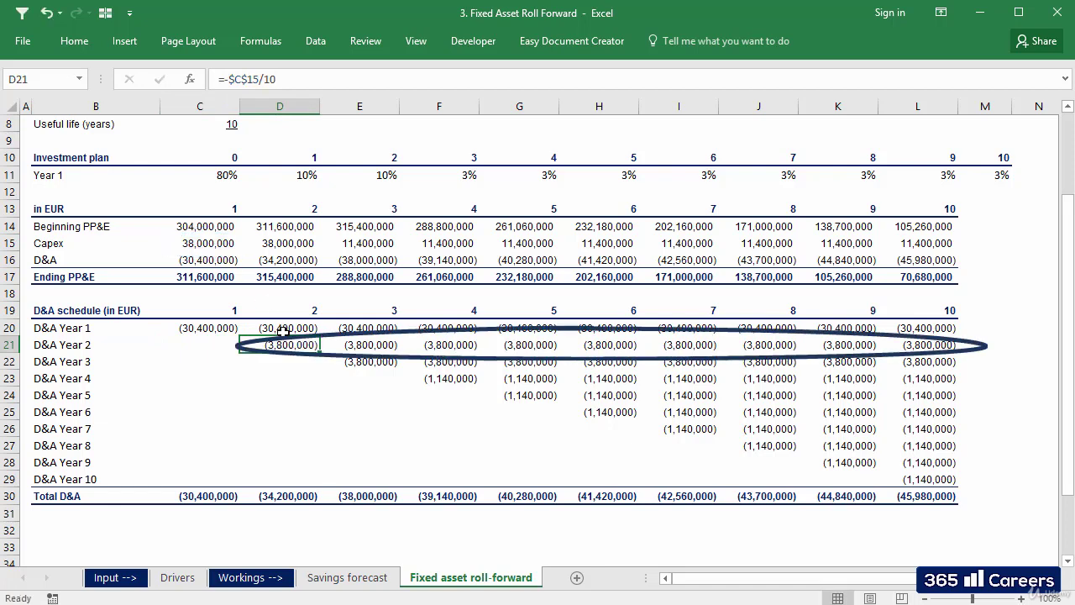
key(Right)
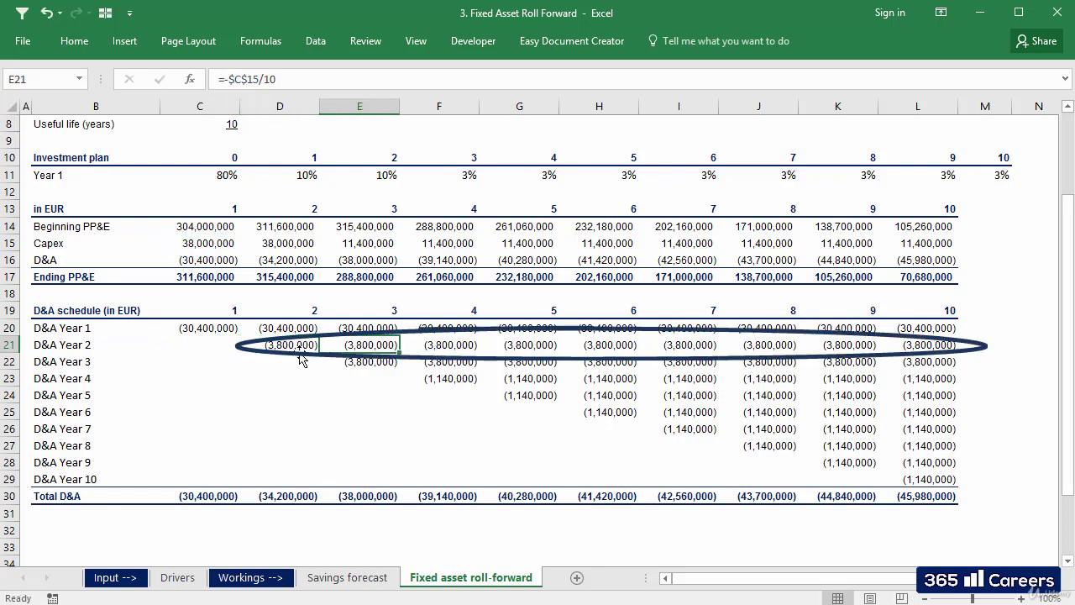
key(F2)
key(Escape)
key(Right)
key(F2)
key(Escape)
key(Right)
key(F2)
key(Escape)
key(Right)
key(F2)
key(Escape)
key(Right)
key(F2)
key(Escape)
key(Right)
key(F2)
key(Escape)
key(Right)
key(Escape)
key(Right)
key(F2)
key(Escape)
key(Left)
key(Left)
key(Left)
key(Left)
key(Left)
key(Left)
key(Down)
key(F2)
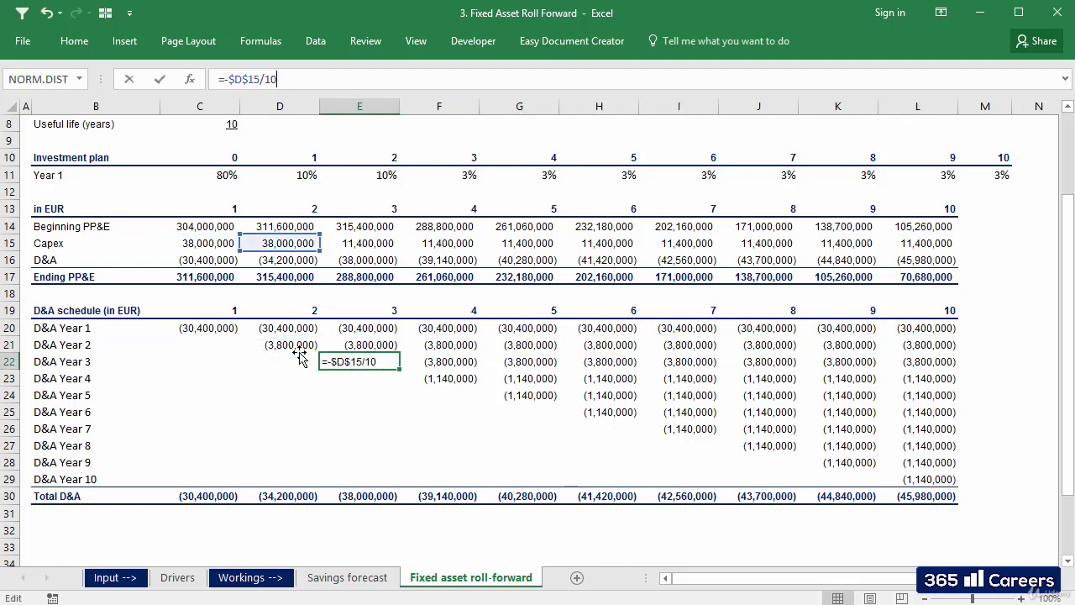
key(Escape)
key(Left)
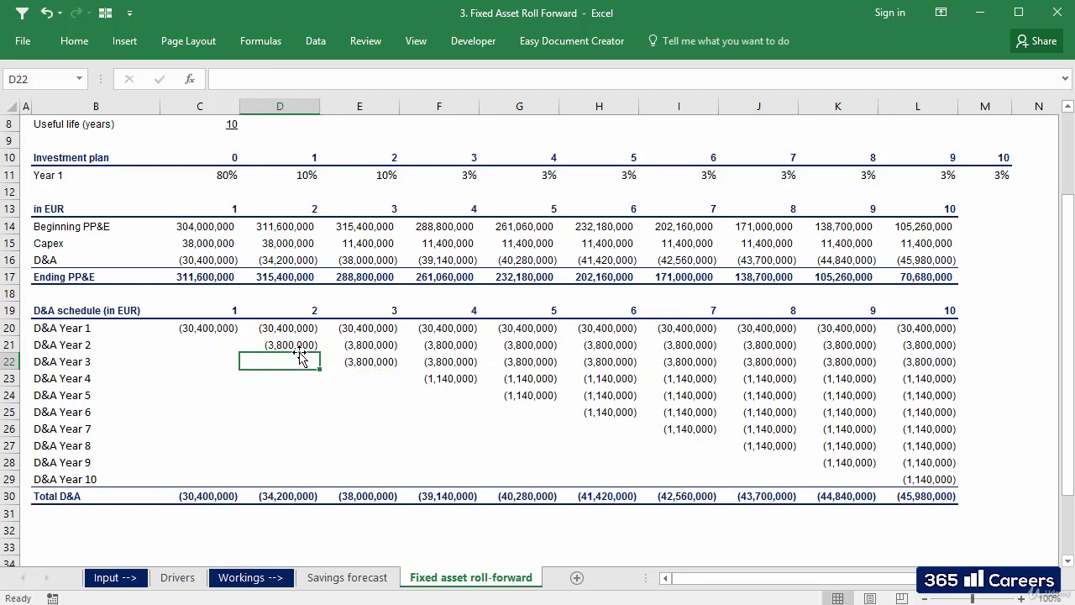
key(ctrl+Down)
key(F2)
key(Escape)
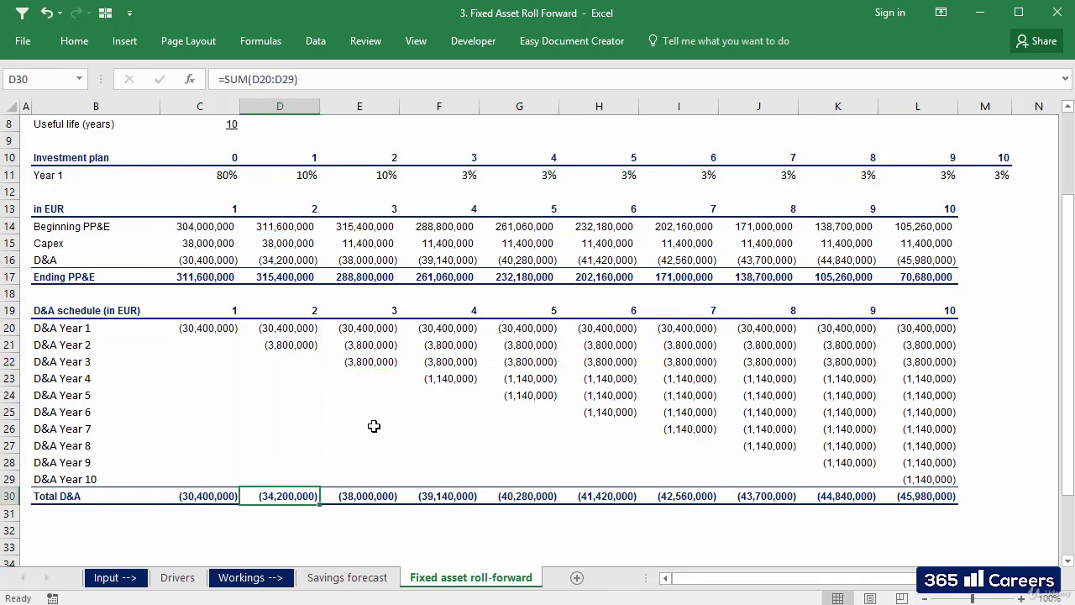
key(F2)
key(Escape)
key(Up)
key(Up)
key(Up)
key(Up)
key(Up)
key(Up)
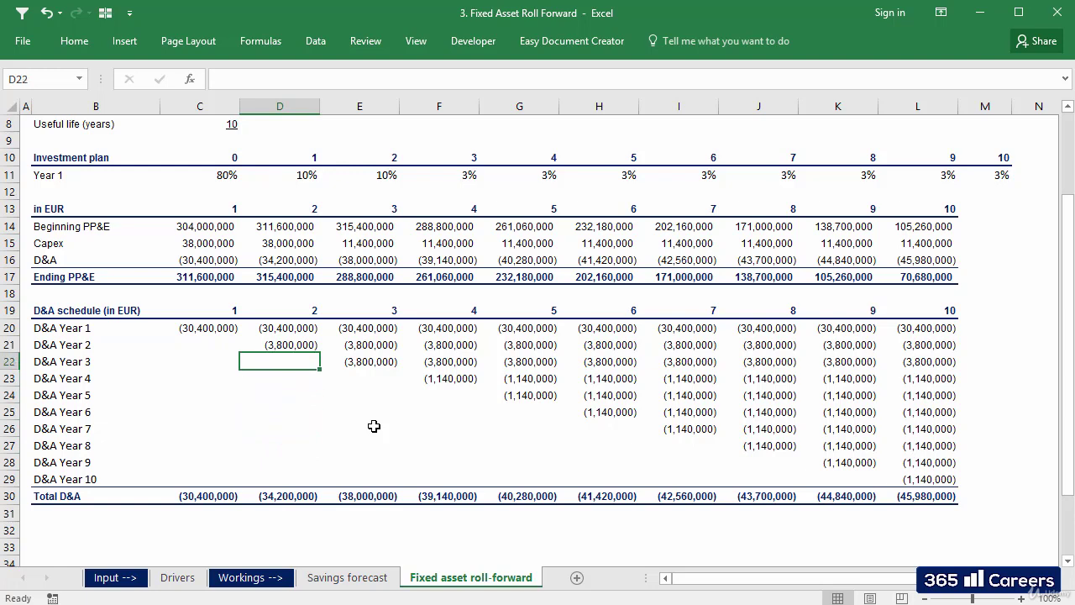
key(Up)
key(Up)
key(Right)
key(F2)
key(Escape)
key(Right)
key(F2)
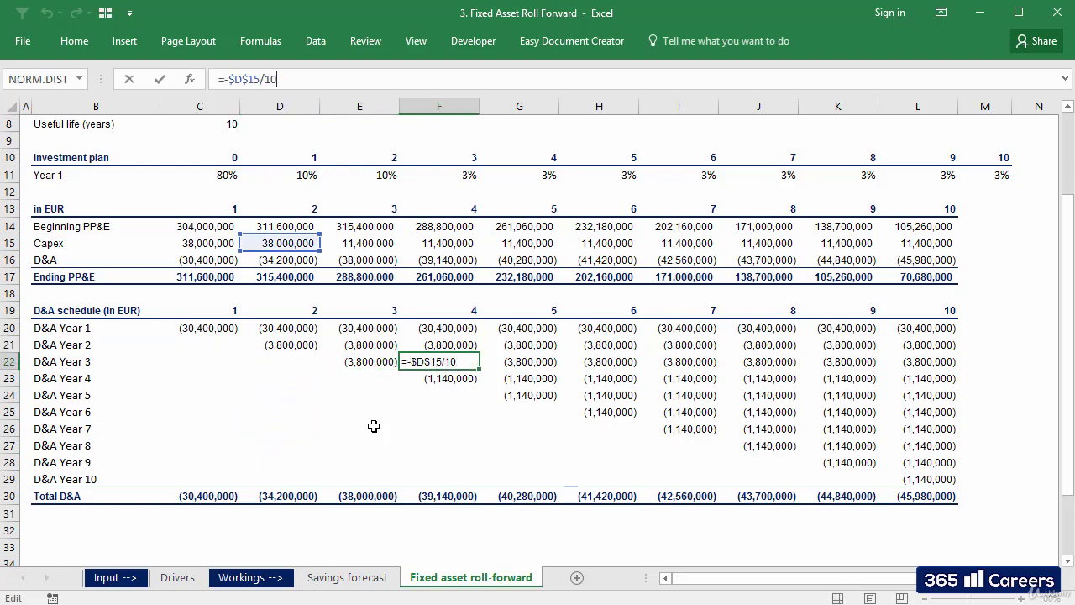
key(Escape)
key(Right)
key(F2)
key(Escape)
key(Left)
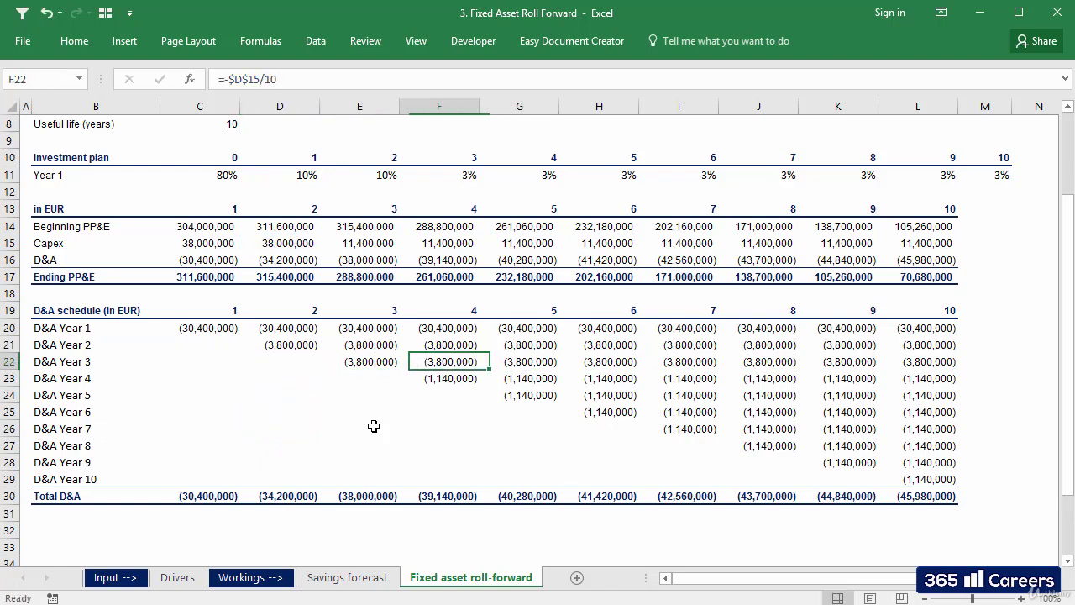
key(Down)
key(F2)
key(Escape)
key(Right)
key(F2)
key(Escape)
key(Left)
key(Up)
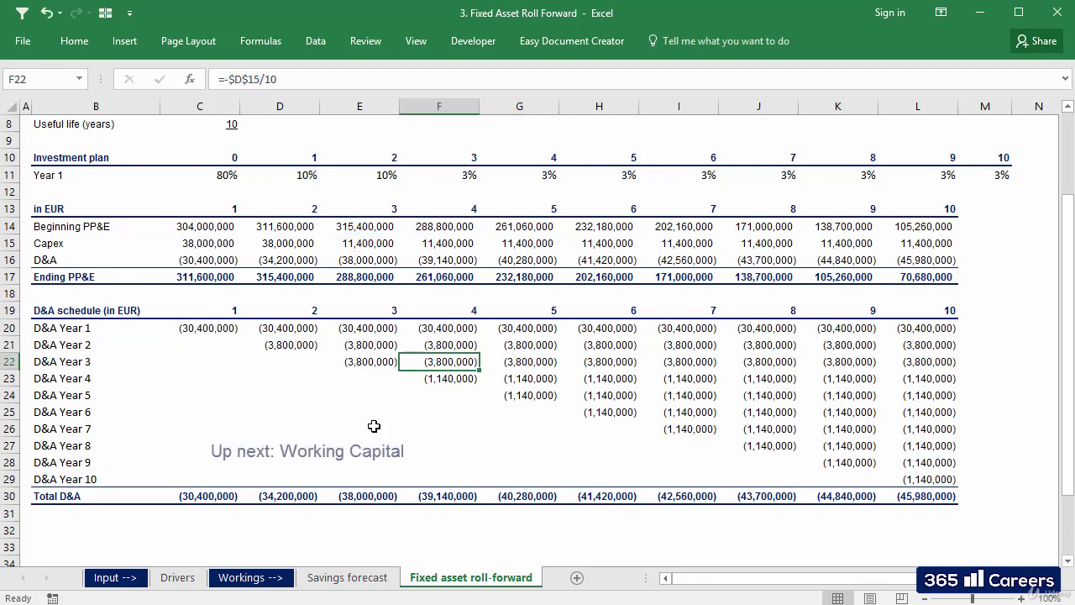
key(Up)
key(Up)
key(Up)
key(Up)
key(Up)
key(Left)
key(F2)
key(Escape)
key(Right)
key(F2)
key(Escape)
key(Right)
key(F2)
key(Escape)
key(Right)
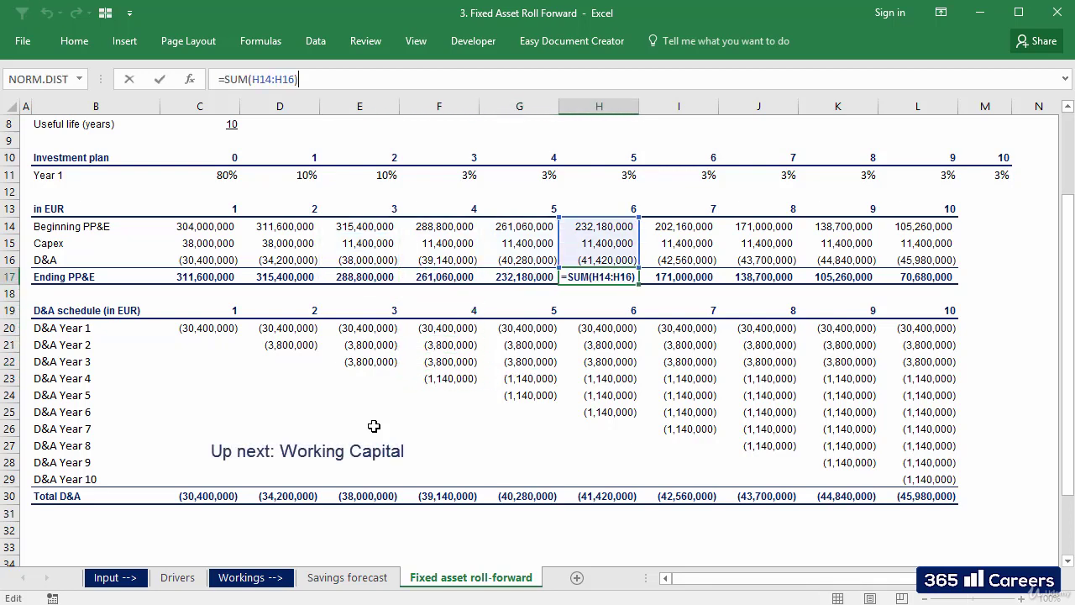